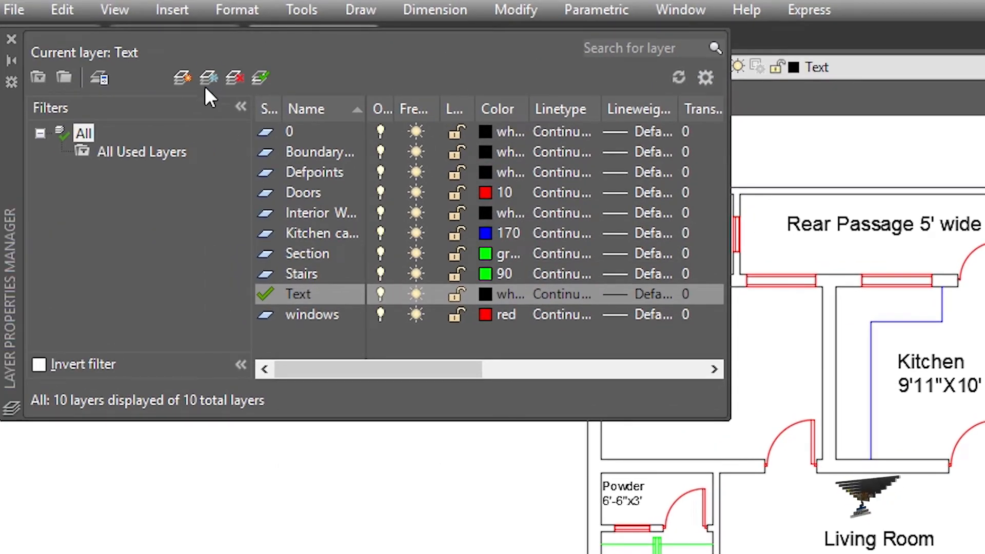
- Create a new layer named Dimensions and make it the current layer
{"action": "left_click", "coordinate": [181, 77]}
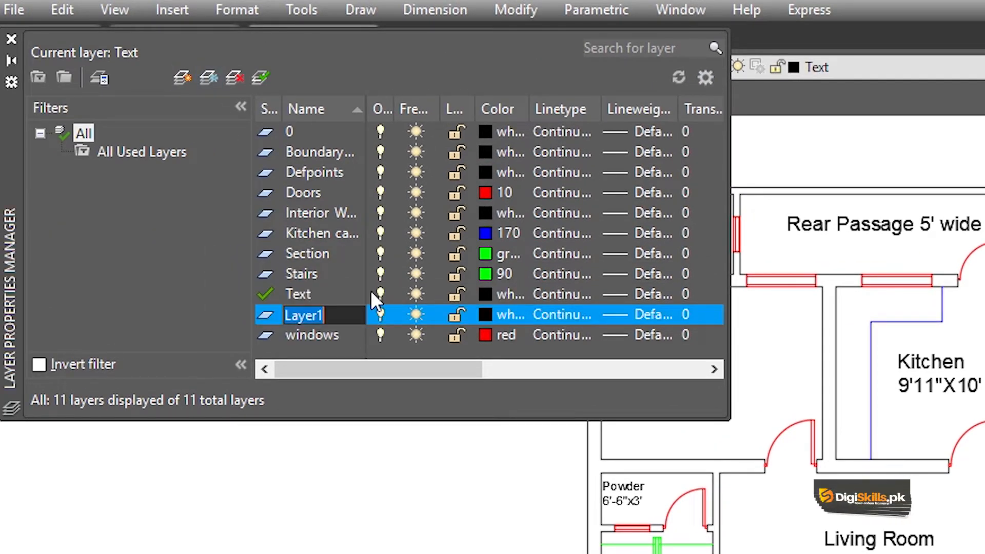
{"action": "type", "text": "Dim"}
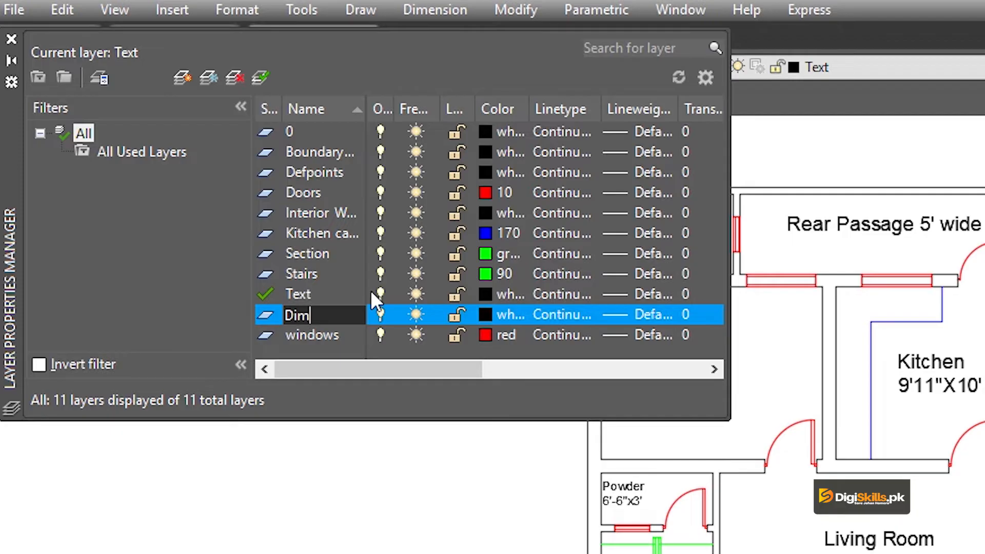
{"action": "type", "text": "ensions"}
{"action": "left_click", "coordinate": [258, 79]}
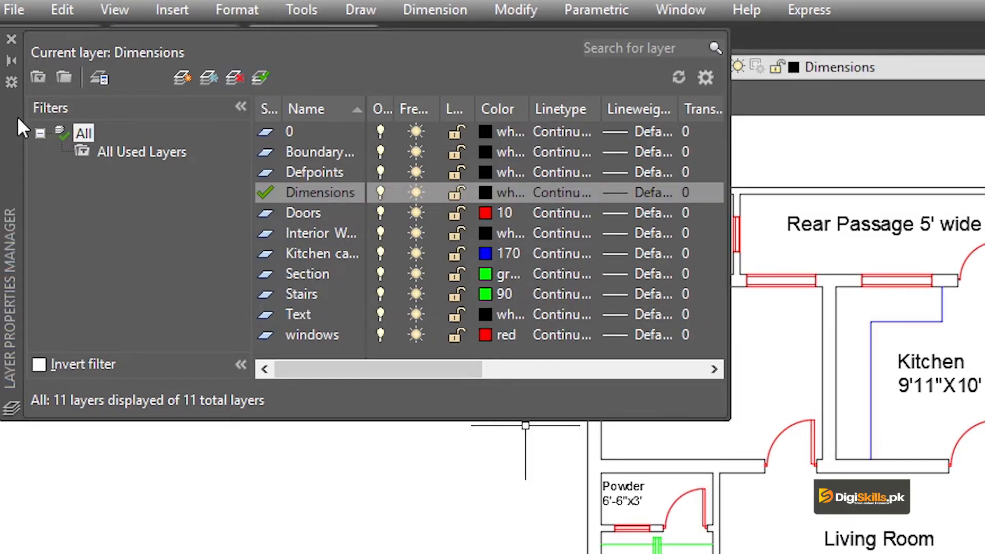
{"action": "left_click", "coordinate": [12, 39]}
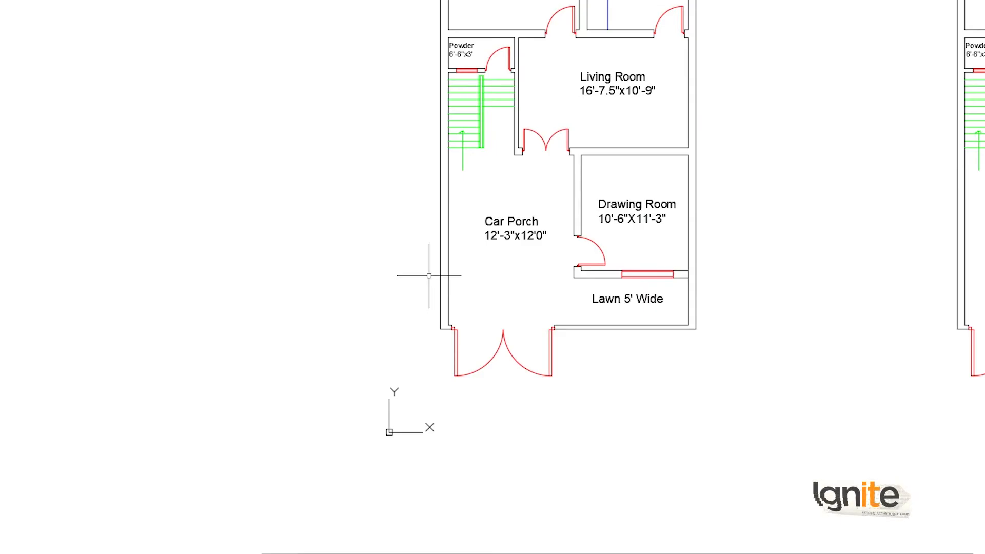
- Review the line, text and primary unit settings of the Standard dimension style without changing them
{"action": "scroll", "coordinate": [449, 330], "scroll_direction": "up", "scroll_amount": 2}
{"action": "scroll", "coordinate": [443, 308], "scroll_direction": "up", "scroll_amount": 4}
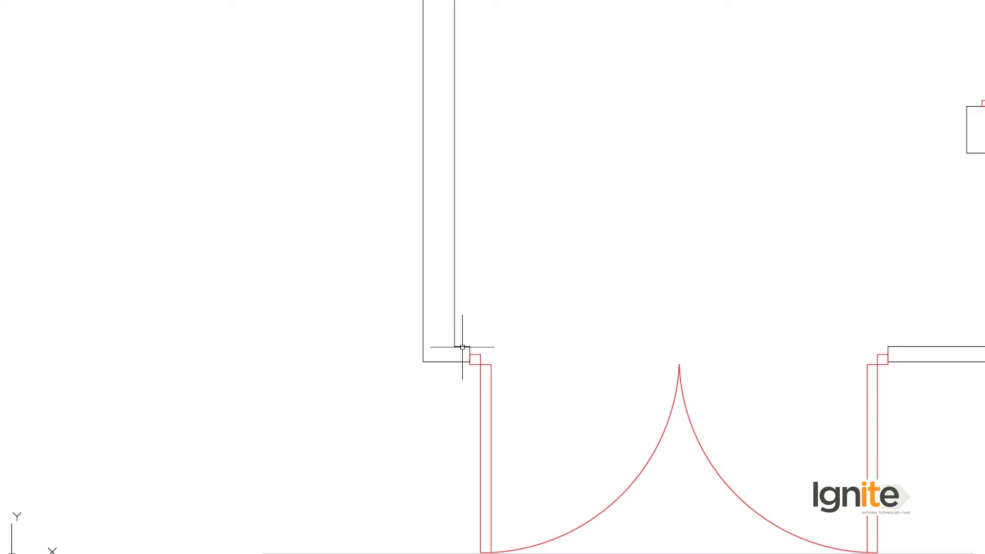
{"action": "scroll", "coordinate": [463, 347], "scroll_direction": "down", "scroll_amount": 4}
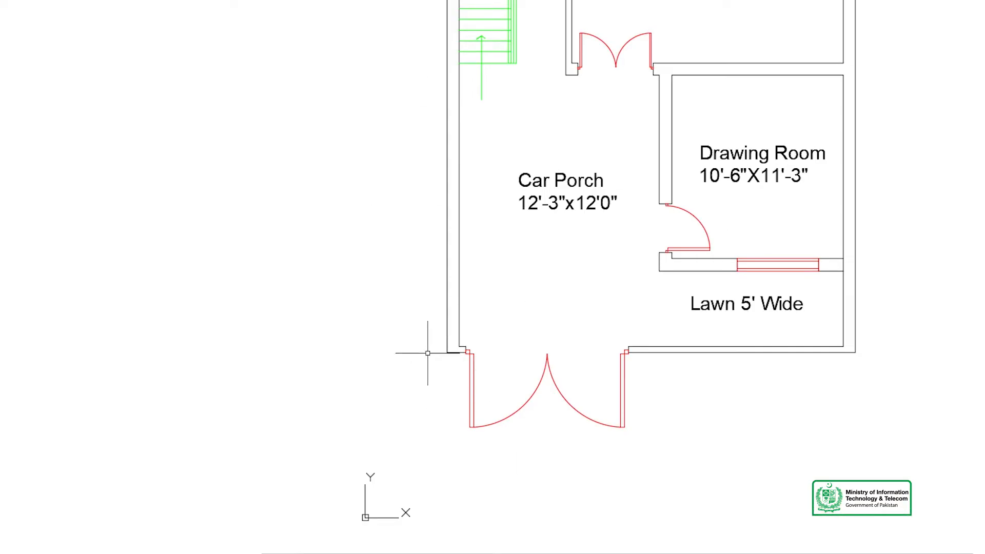
{"action": "scroll", "coordinate": [424, 347], "scroll_direction": "up", "scroll_amount": 3}
{"action": "type", "text": "D"}
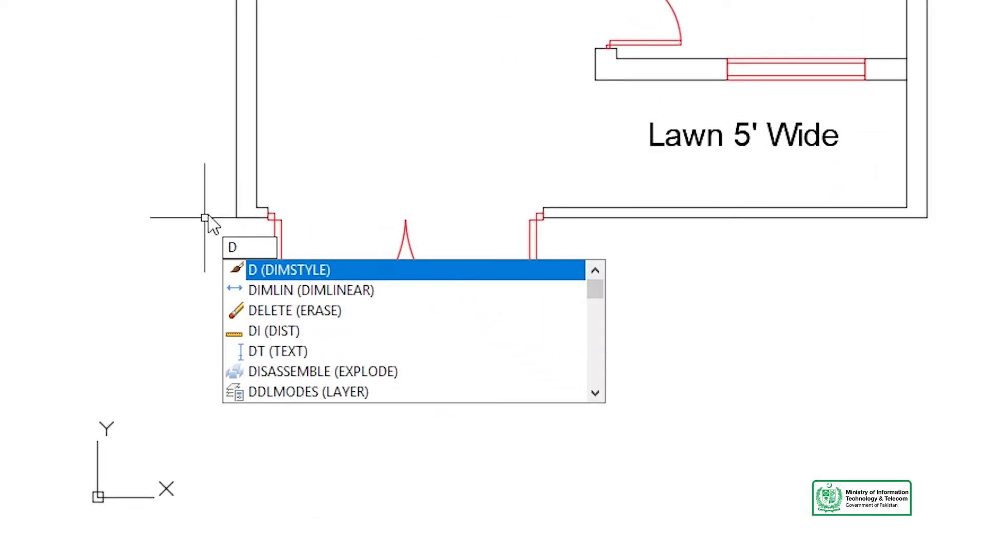
{"action": "key", "text": "Return"}
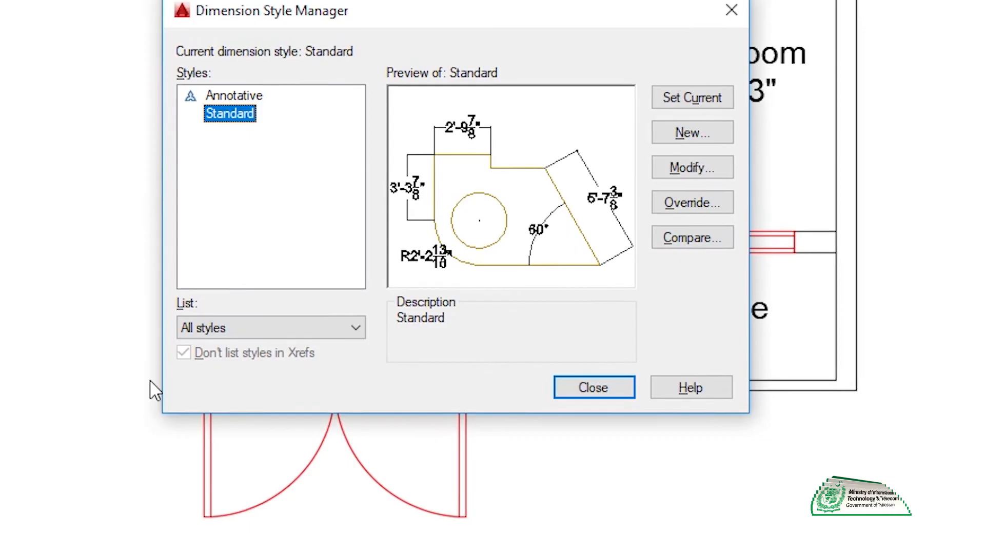
{"action": "left_click", "coordinate": [677, 210]}
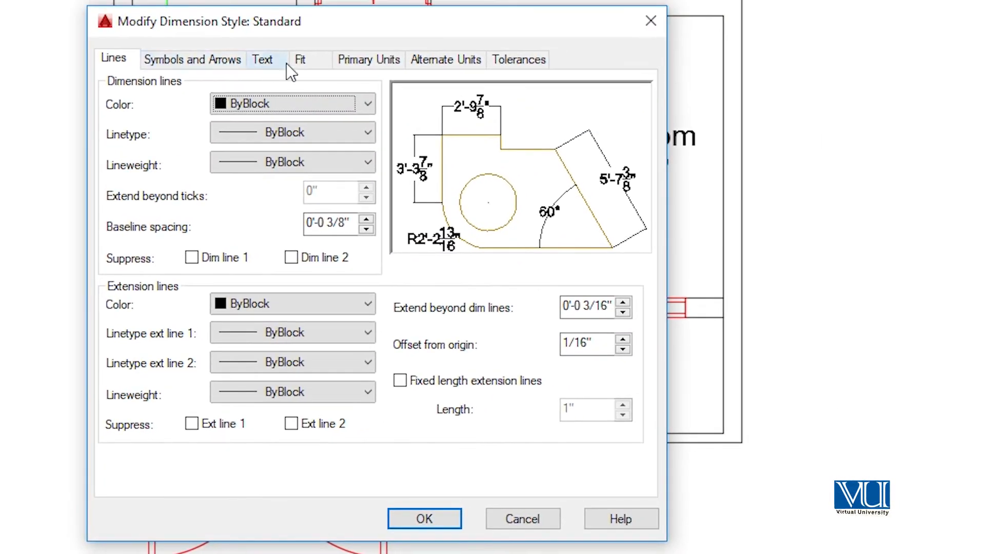
{"action": "left_click", "coordinate": [264, 60]}
{"action": "left_click", "coordinate": [362, 59]}
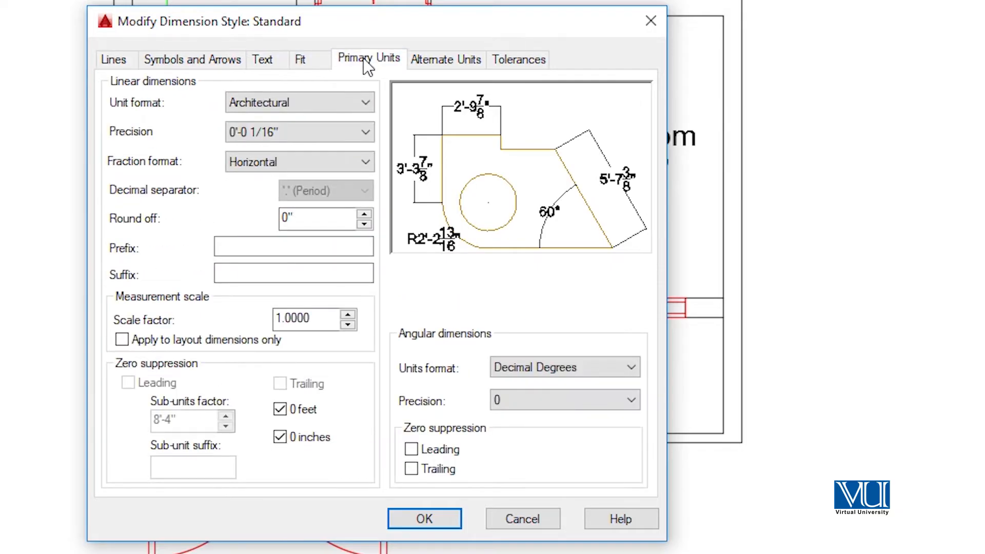
{"action": "left_click", "coordinate": [117, 61]}
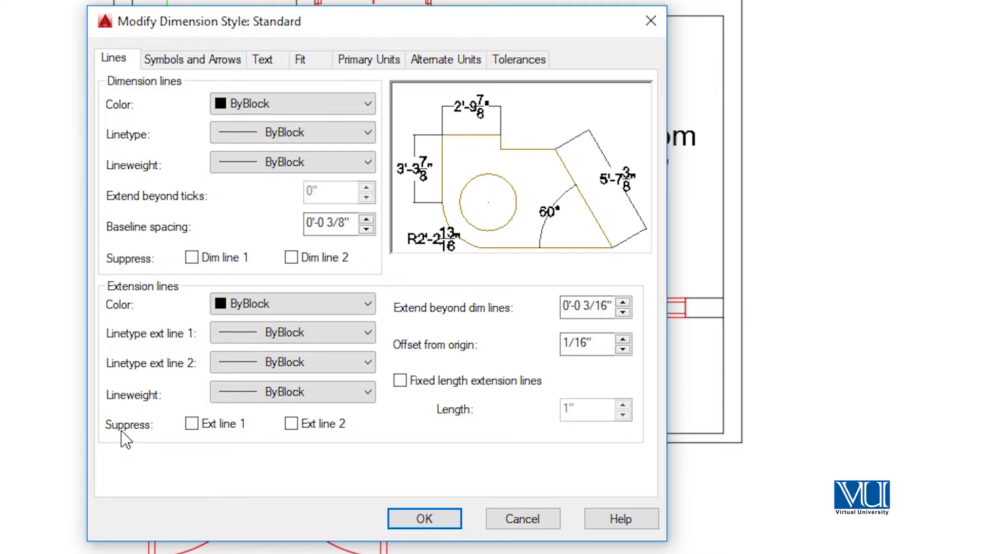
{"action": "left_click", "coordinate": [651, 21]}
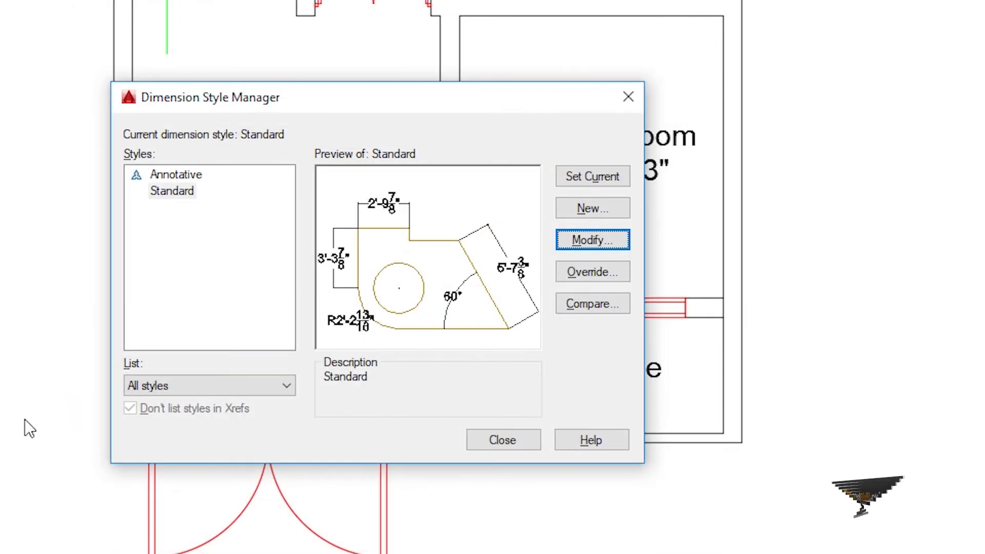
{"action": "left_click", "coordinate": [629, 95]}
- Add a vertical linear dimension at the car porch's front-left wall corner, from the outer corner to the inner corner, placed outside the wall
{"action": "type", "text": "DLI"}
{"action": "key", "text": "Return"}
{"action": "scroll", "coordinate": [154, 447], "scroll_direction": "up", "scroll_amount": 4}
{"action": "left_click", "coordinate": [120, 465]}
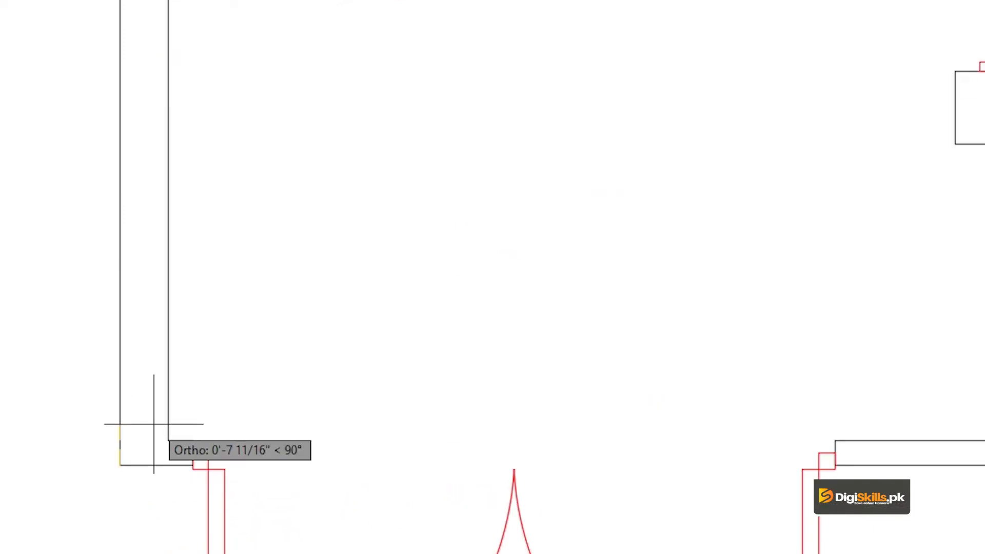
{"action": "left_click", "coordinate": [168, 440]}
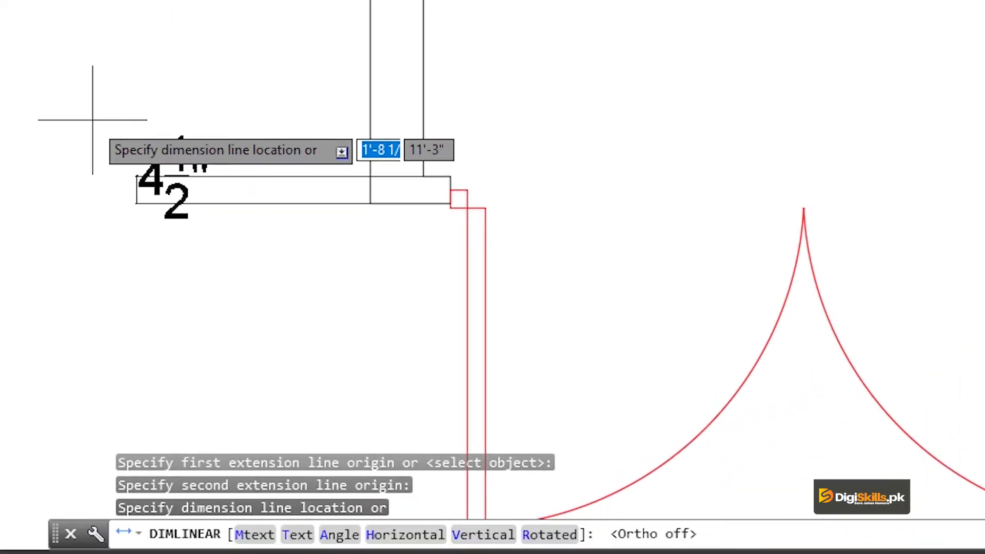
{"action": "left_click", "coordinate": [58, 107]}
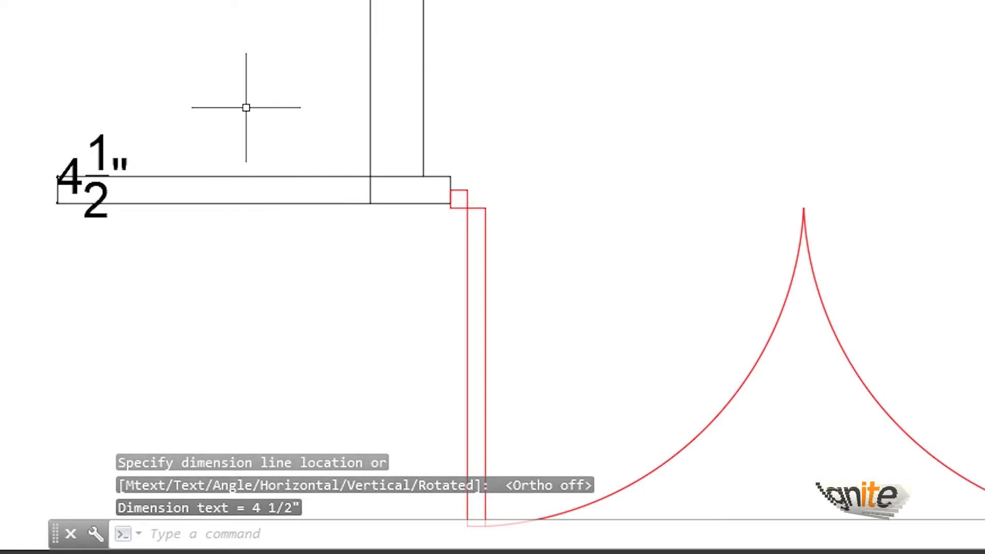
- Delete the linear dimension placed beside the car porch's front-left wall corner
{"action": "left_click", "coordinate": [151, 95]}
{"action": "left_click", "coordinate": [48, 227]}
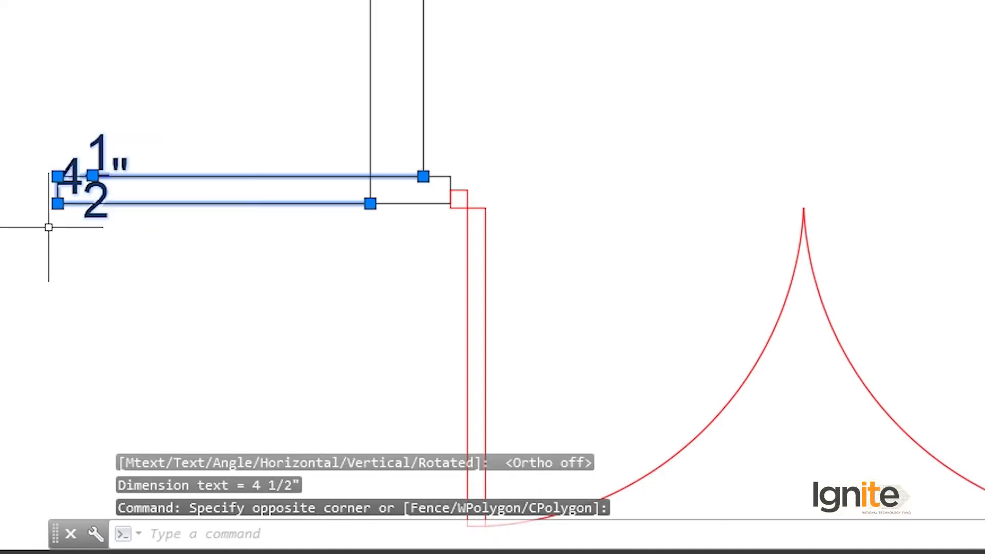
{"action": "key", "text": "Delete"}
- Modify the Standard dimension style to suppress both extension lines, Ext line 1 and Ext line 2
{"action": "key", "text": "Return"}
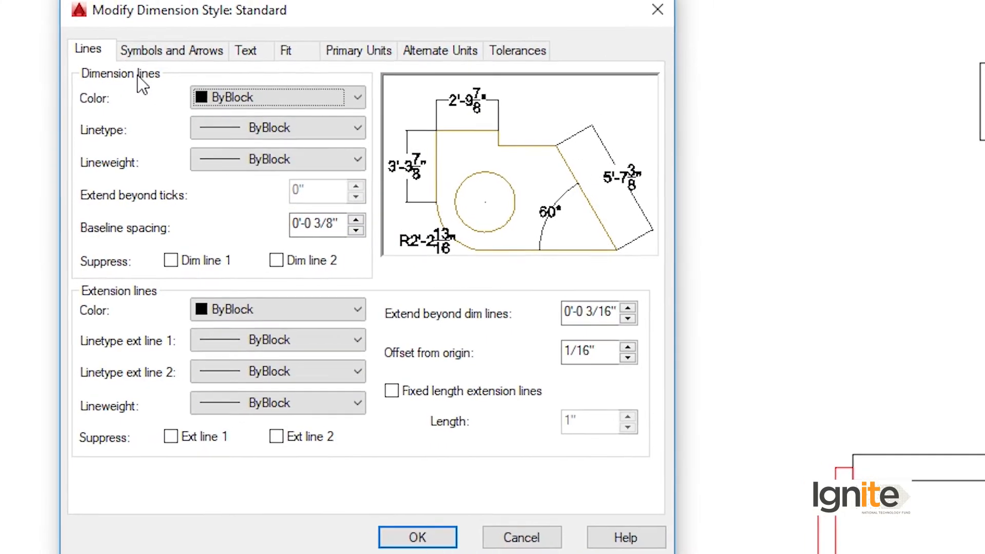
{"action": "left_click", "coordinate": [197, 429]}
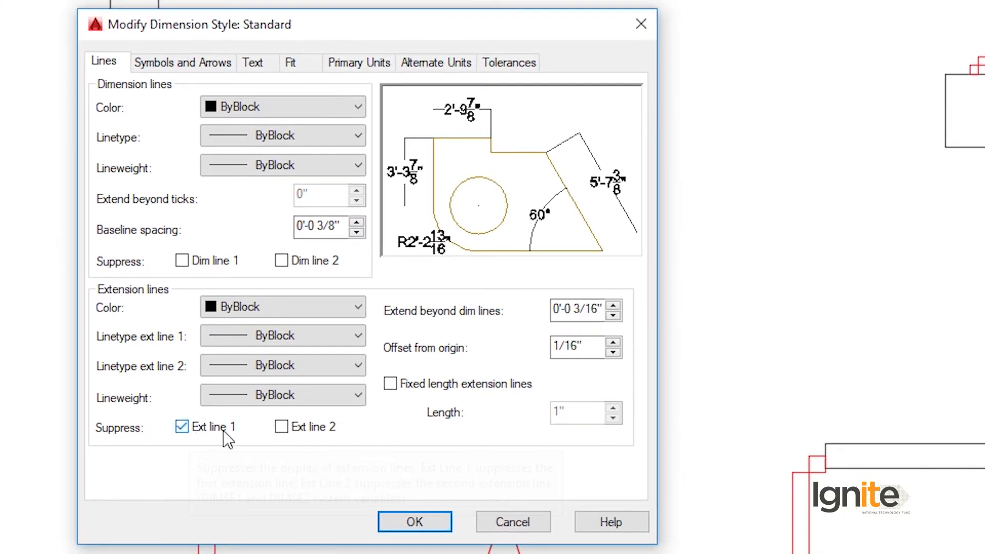
{"action": "left_click", "coordinate": [300, 427]}
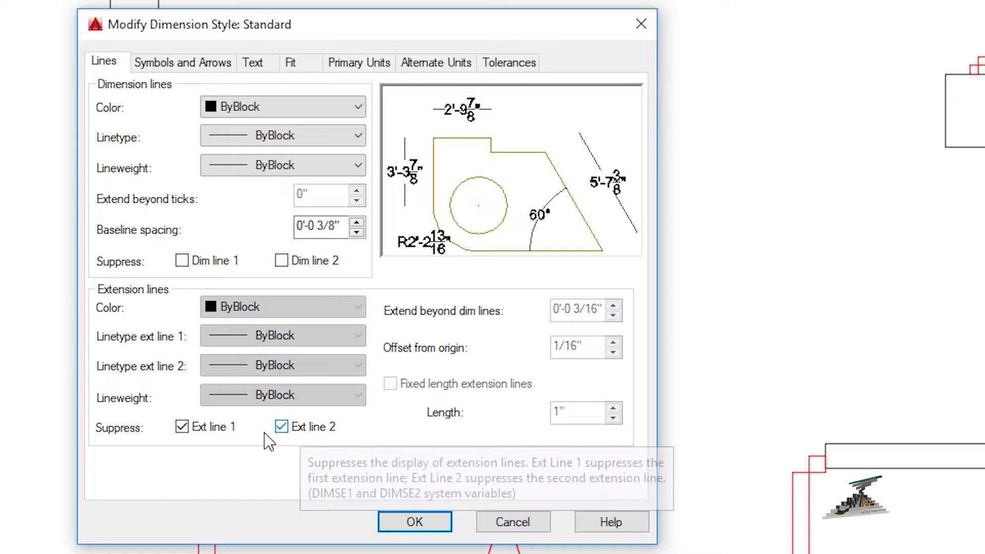
- Set the Standard style's arrow size to 0'-0 13/16" and make the style current
{"action": "left_click", "coordinate": [181, 63]}
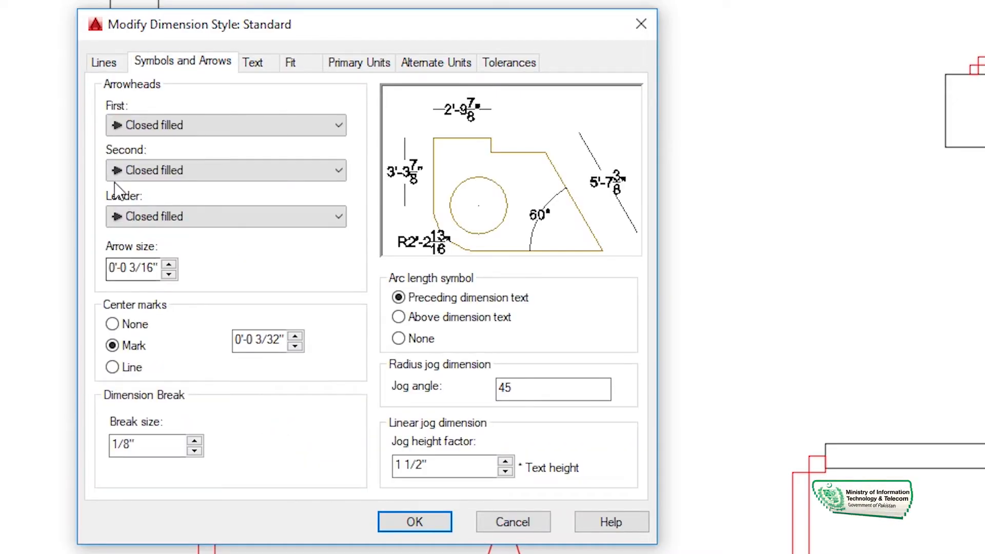
{"action": "left_click", "coordinate": [169, 265]}
{"action": "left_click", "coordinate": [168, 265]}
{"action": "left_click", "coordinate": [168, 265]}
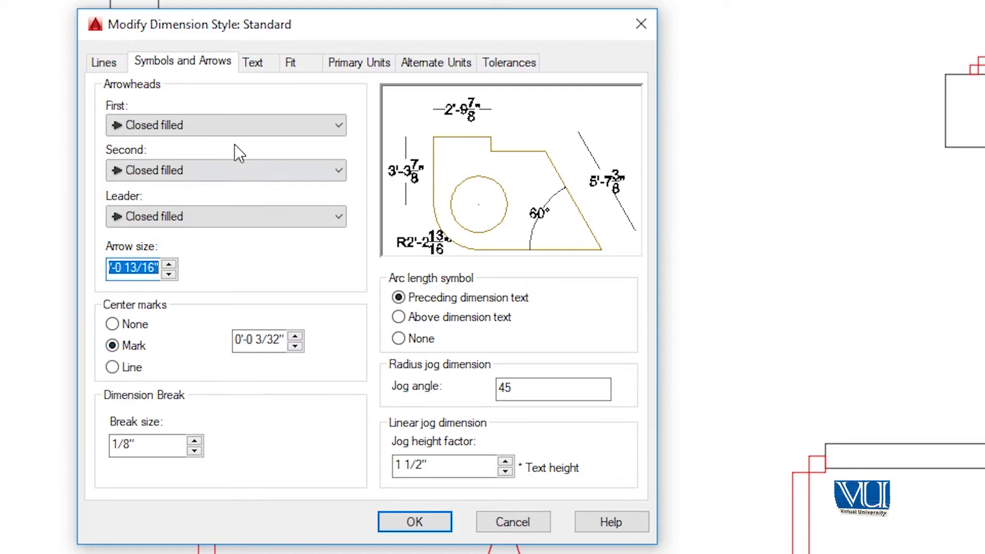
{"action": "left_click", "coordinate": [437, 534]}
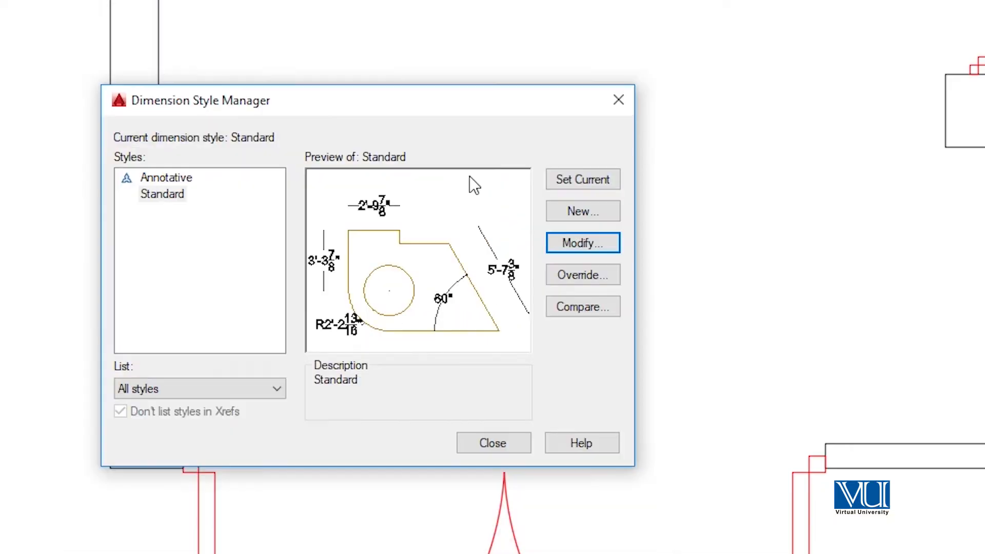
{"action": "left_click", "coordinate": [586, 181]}
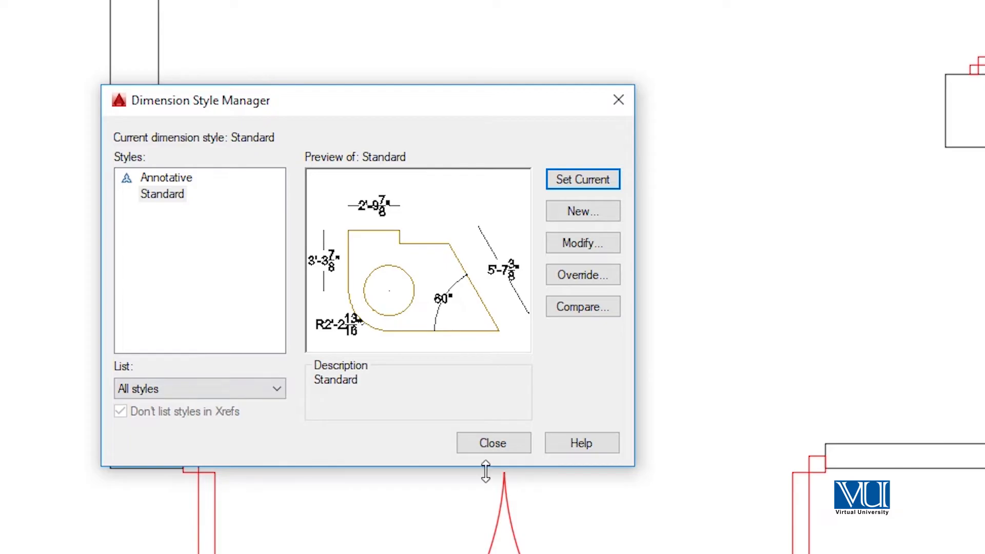
{"action": "left_click", "coordinate": [485, 444]}
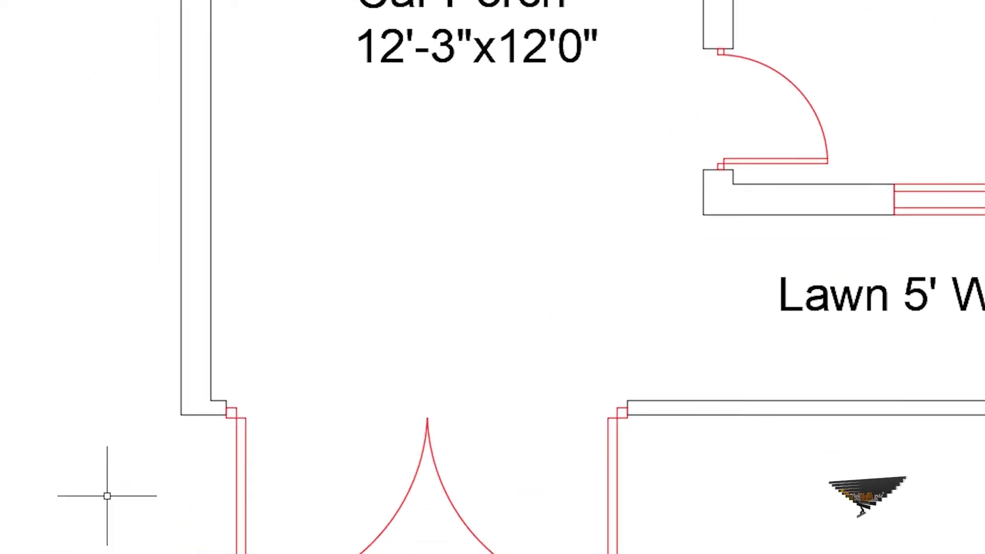
- Dimension the front wall's thickness with a vertical linear dimension at the car porch's outer left corner, placed outside the wall
{"action": "type", "text": "dli"}
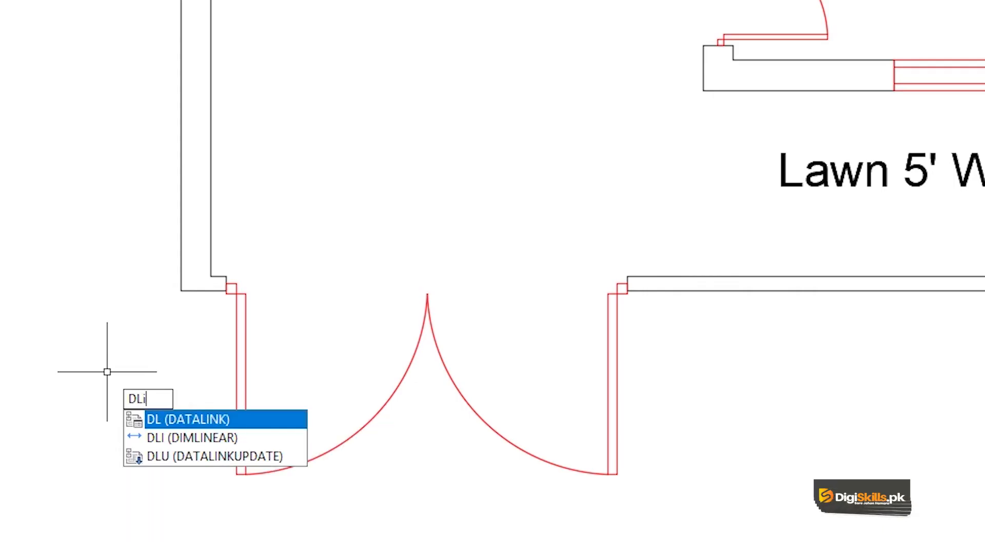
{"action": "key", "text": "Return"}
{"action": "left_click", "coordinate": [181, 291]}
{"action": "left_click", "coordinate": [211, 275]}
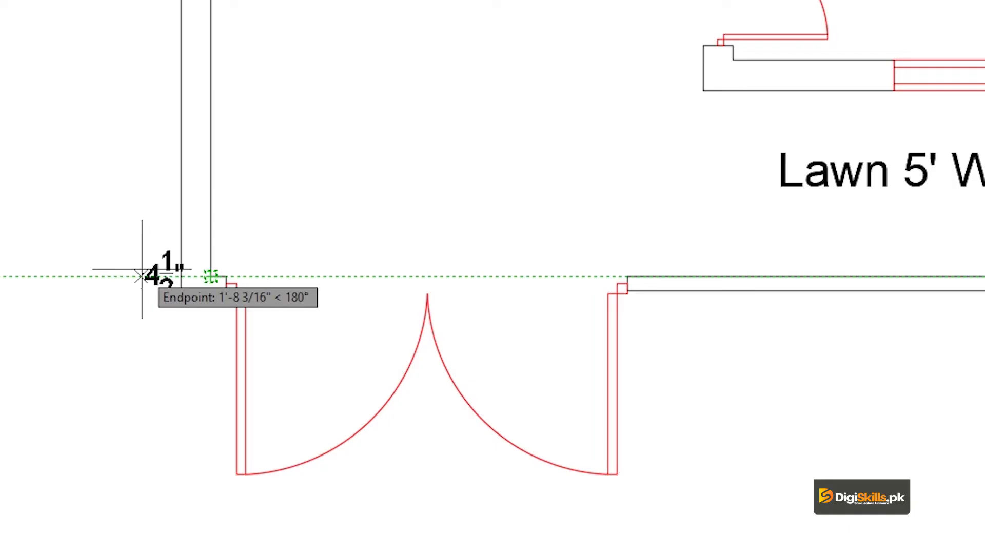
{"action": "scroll", "coordinate": [33, 277], "scroll_direction": "up", "scroll_amount": 4}
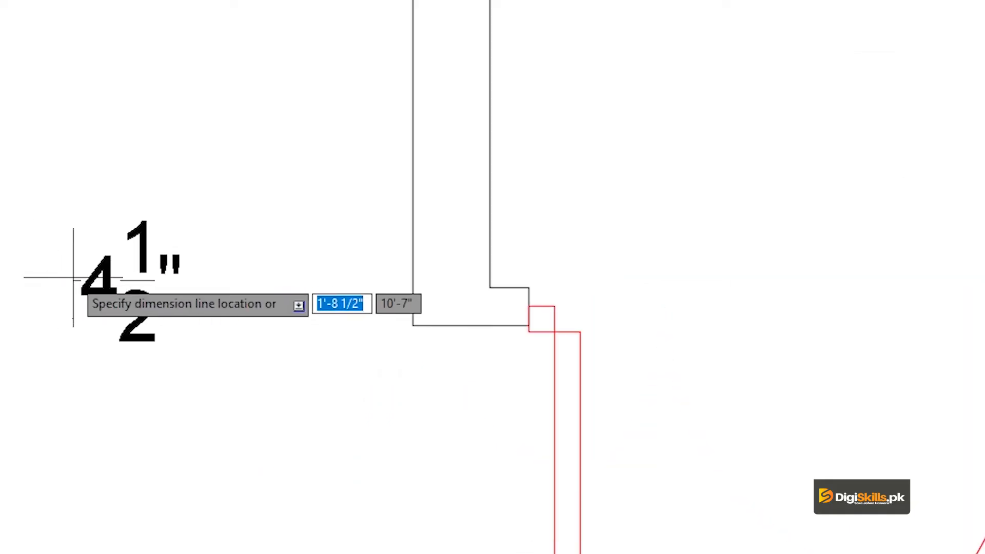
{"action": "scroll", "coordinate": [199, 258], "scroll_direction": "down", "scroll_amount": 2}
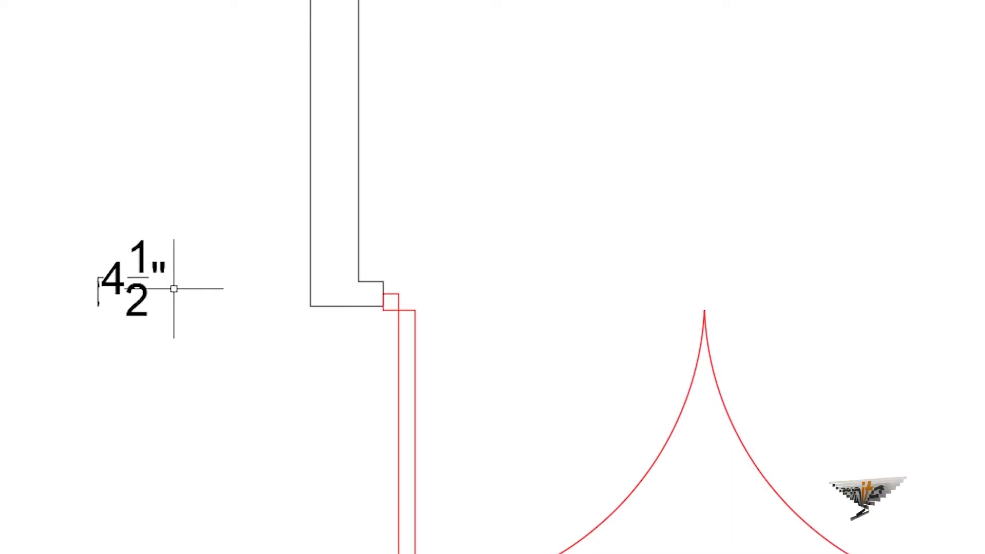
- Add a continued dimension (DIMCONTINUE) from the front wall's thickness dimension up to the lower corner of the living room's front wall
{"action": "scroll", "coordinate": [183, 283], "scroll_direction": "down", "scroll_amount": 1}
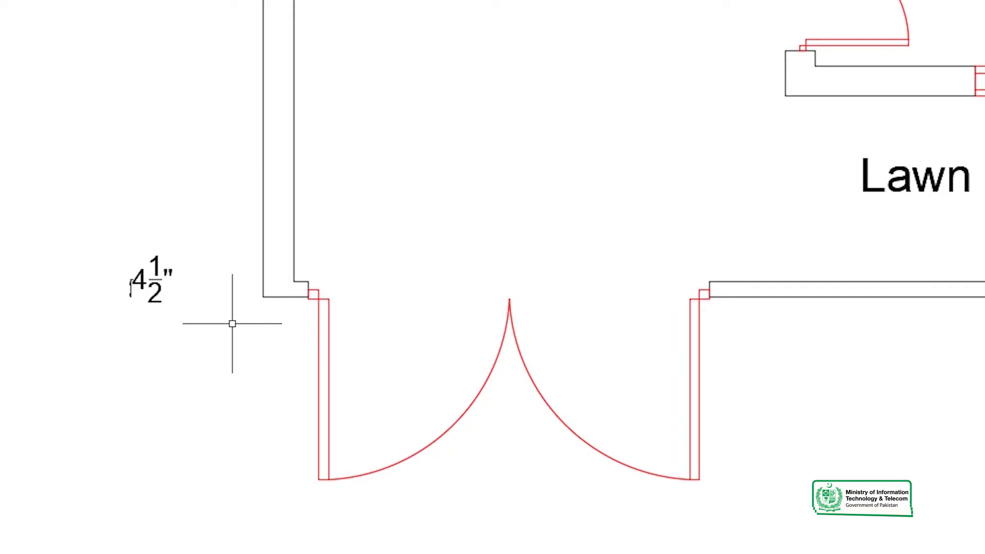
{"action": "scroll", "coordinate": [271, 274], "scroll_direction": "down", "scroll_amount": 2}
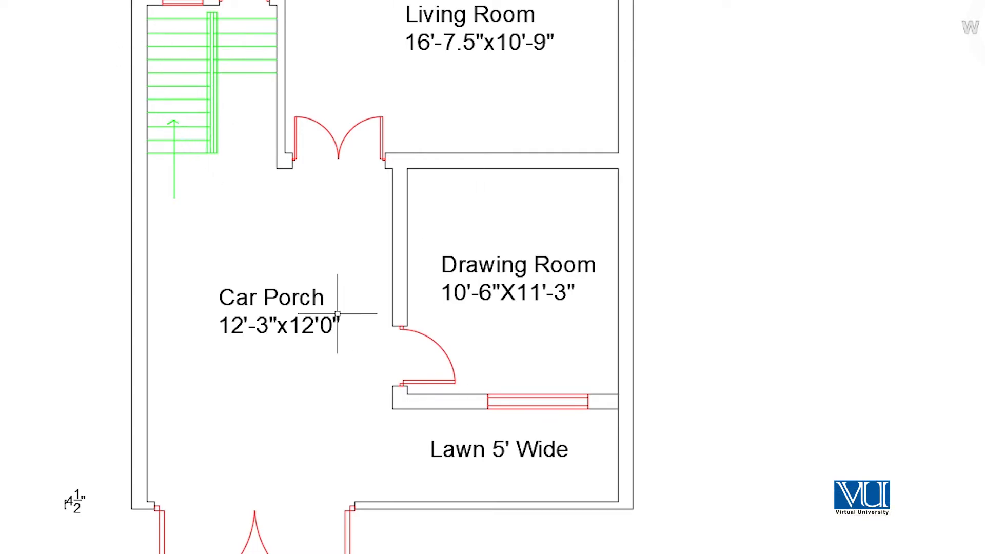
{"action": "middle_click_drag", "start_coordinate": [195, 214], "coordinate": [197, 269]}
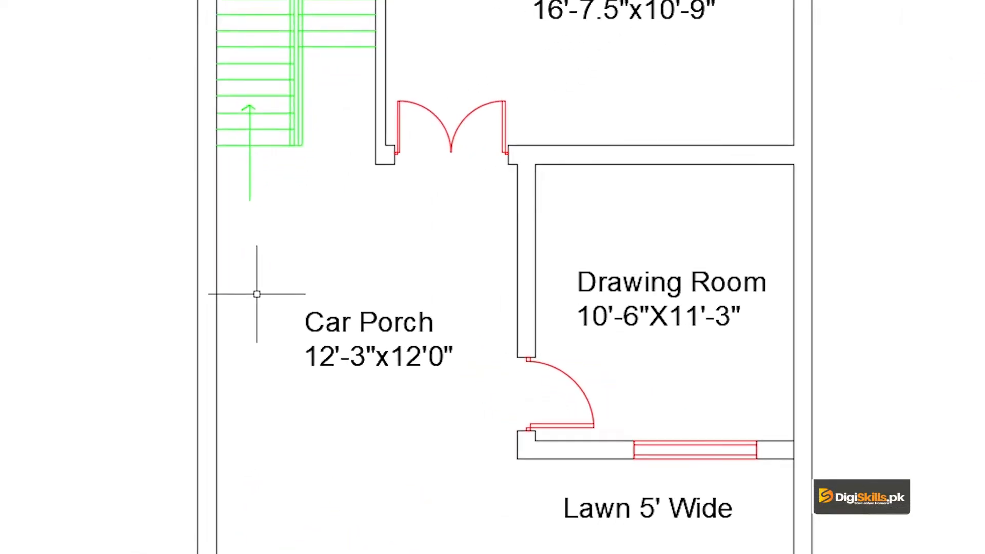
{"action": "type", "text": "dco"}
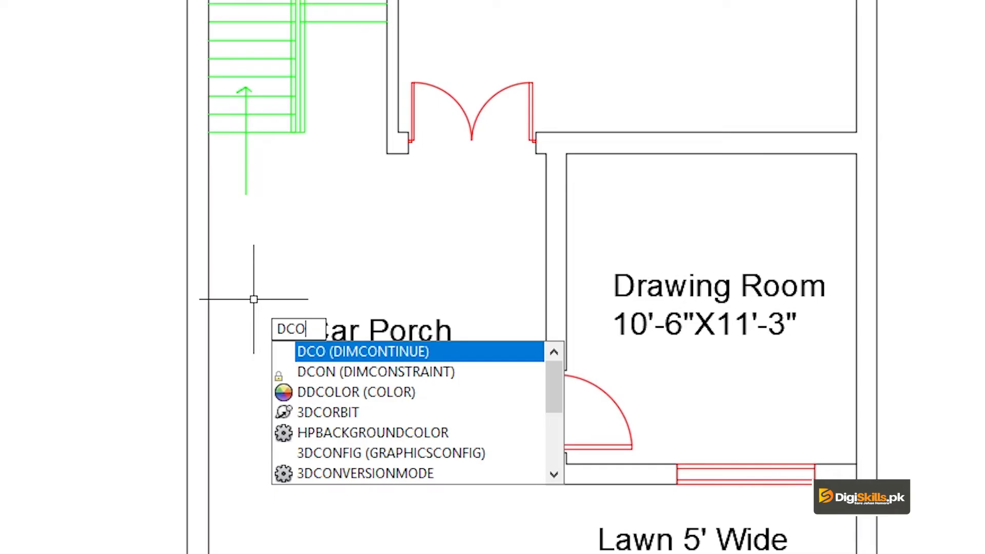
{"action": "key", "text": "Return"}
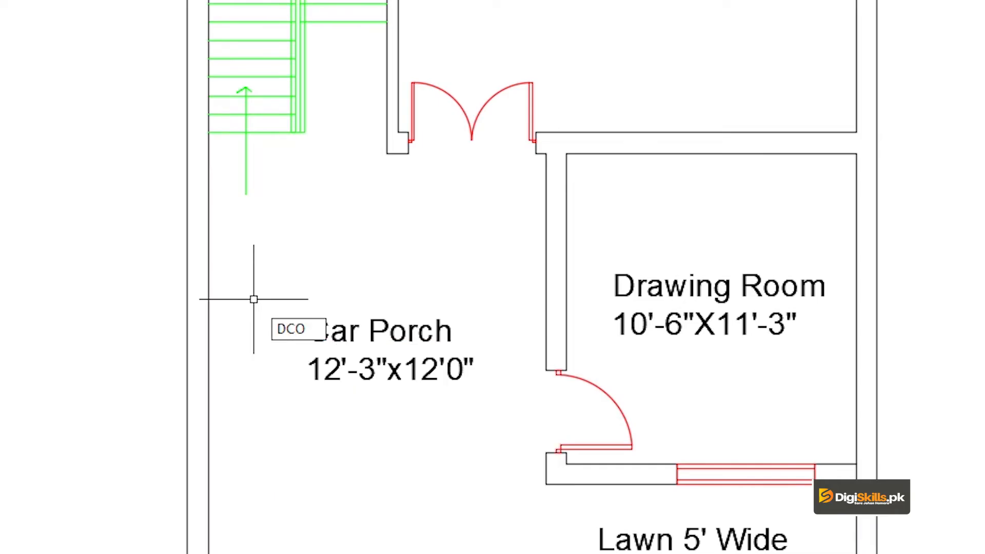
{"action": "scroll", "coordinate": [257, 268], "scroll_direction": "up", "scroll_amount": 2}
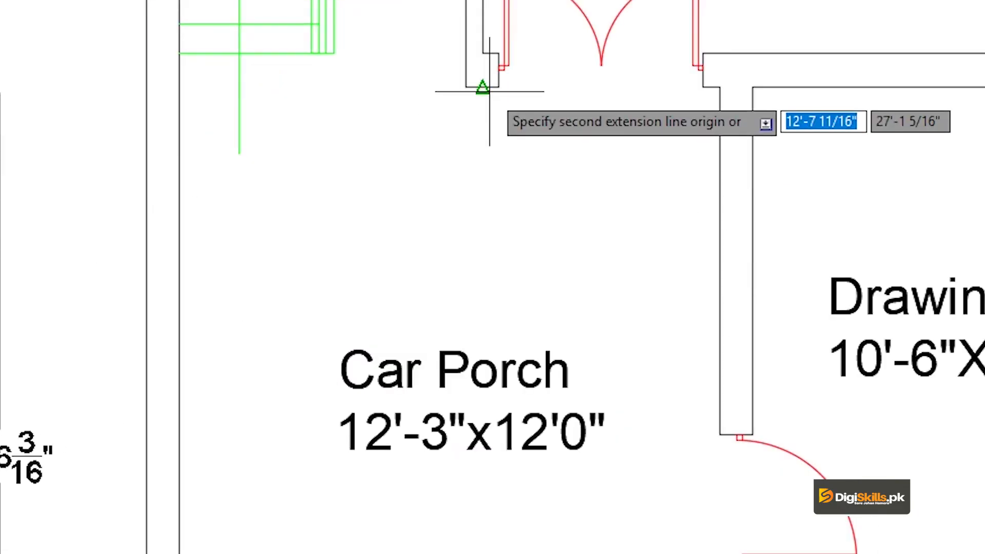
{"action": "scroll", "coordinate": [314, 385], "scroll_direction": "down", "scroll_amount": 2}
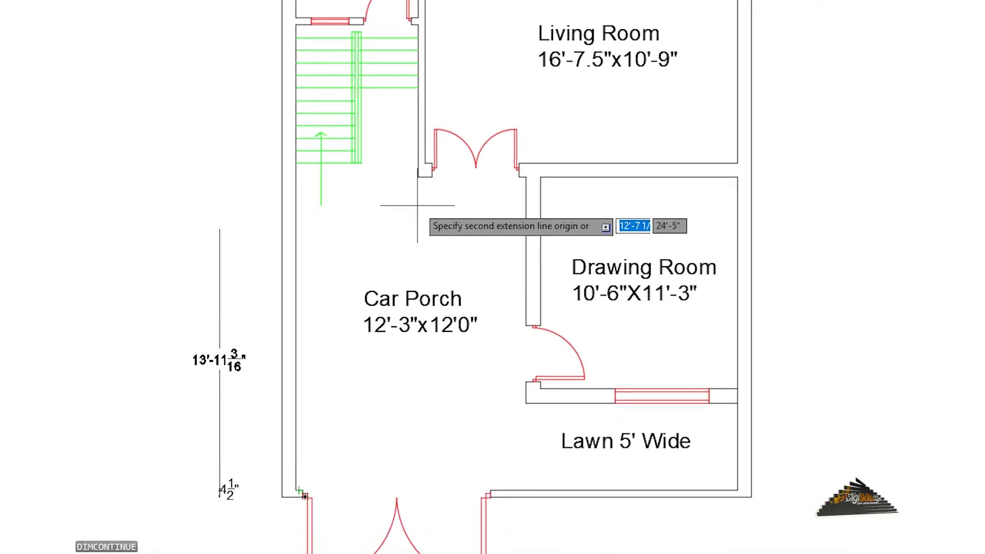
{"action": "scroll", "coordinate": [405, 183], "scroll_direction": "up", "scroll_amount": 2}
{"action": "left_click", "coordinate": [431, 175]}
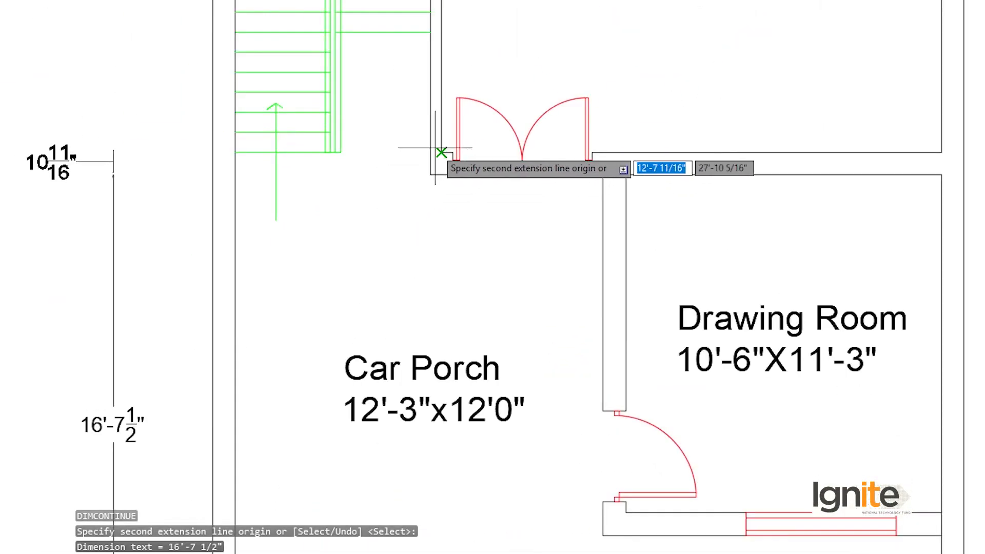
- Continue the vertical dimension chain across the living room's front wall and along the staircase to the powder room's wall
{"action": "scroll", "coordinate": [448, 154], "scroll_direction": "up", "scroll_amount": 4}
{"action": "left_click", "coordinate": [449, 156]}
{"action": "scroll", "coordinate": [450, 159], "scroll_direction": "down", "scroll_amount": 5}
{"action": "middle_click_drag", "start_coordinate": [417, 91], "coordinate": [390, 245]}
{"action": "scroll", "coordinate": [389, 132], "scroll_direction": "up", "scroll_amount": 3}
{"action": "left_click", "coordinate": [438, 230]}
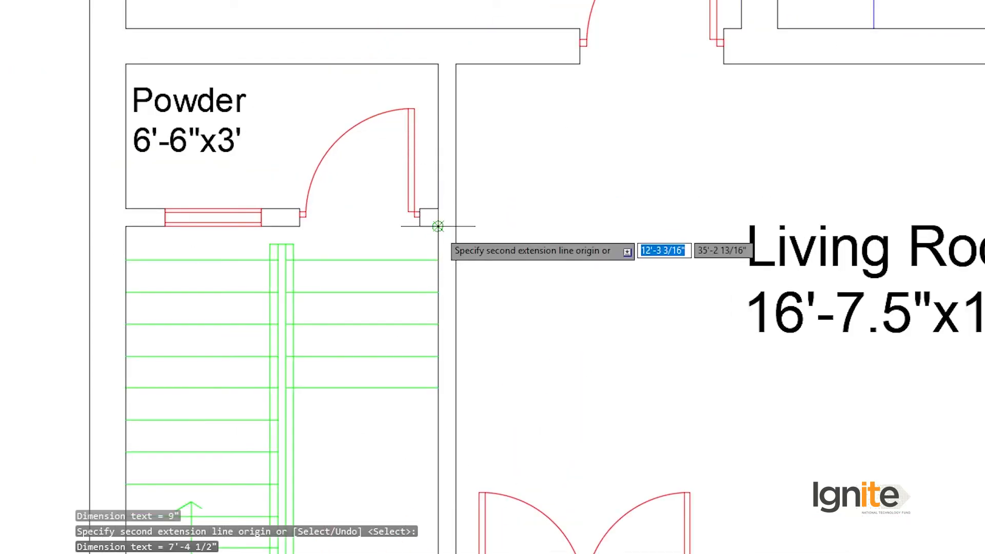
- Continue the vertical chain through the powder room's front wall, its interior depth and the wall shared with the bed room
{"action": "left_click", "coordinate": [437, 210]}
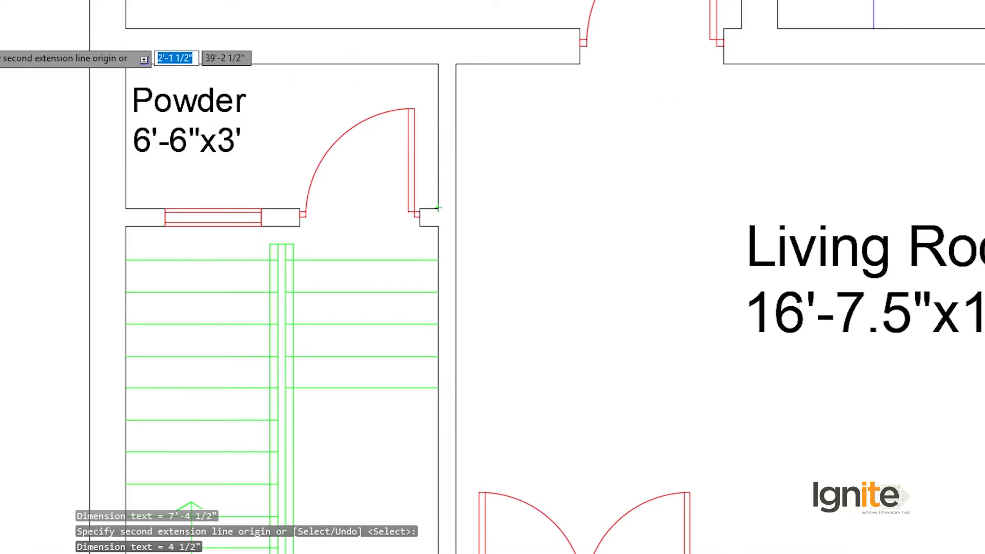
{"action": "scroll", "coordinate": [326, 138], "scroll_direction": "down", "scroll_amount": 2}
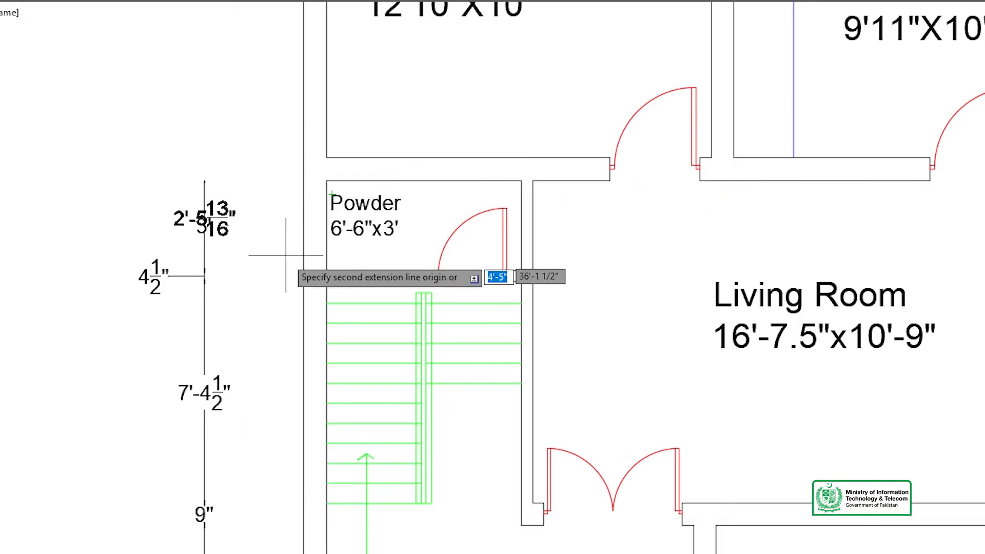
{"action": "scroll", "coordinate": [323, 180], "scroll_direction": "up", "scroll_amount": 2}
{"action": "scroll", "coordinate": [330, 146], "scroll_direction": "down", "scroll_amount": 2}
{"action": "scroll", "coordinate": [329, 145], "scroll_direction": "down", "scroll_amount": 3}
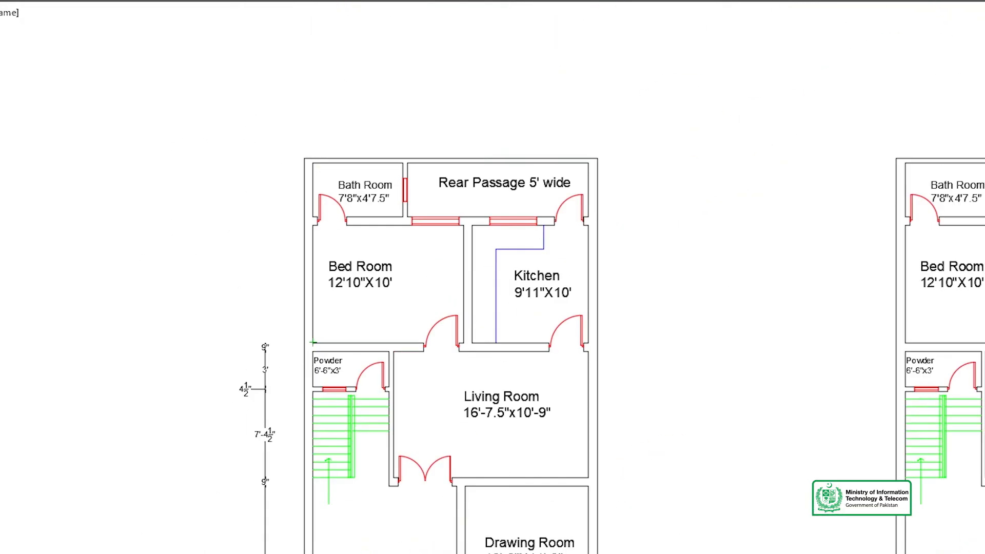
- Continue the vertical chain over the bed room, the bath room's front wall, the bath room and the rear wall to its outer corner
{"action": "scroll", "coordinate": [286, 226], "scroll_direction": "up", "scroll_amount": 4}
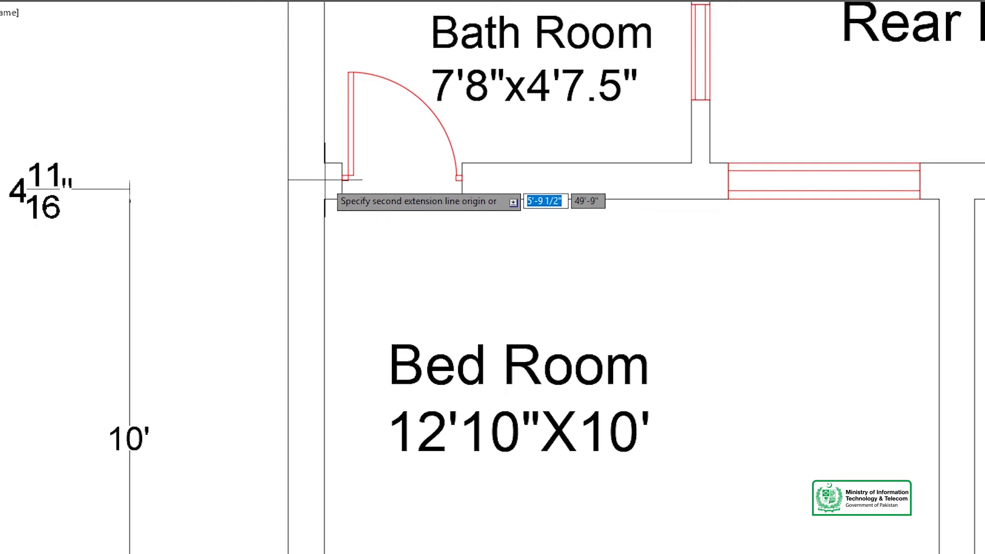
{"action": "scroll", "coordinate": [325, 162], "scroll_direction": "down", "scroll_amount": 4}
{"action": "scroll", "coordinate": [326, 163], "scroll_direction": "down", "scroll_amount": 1}
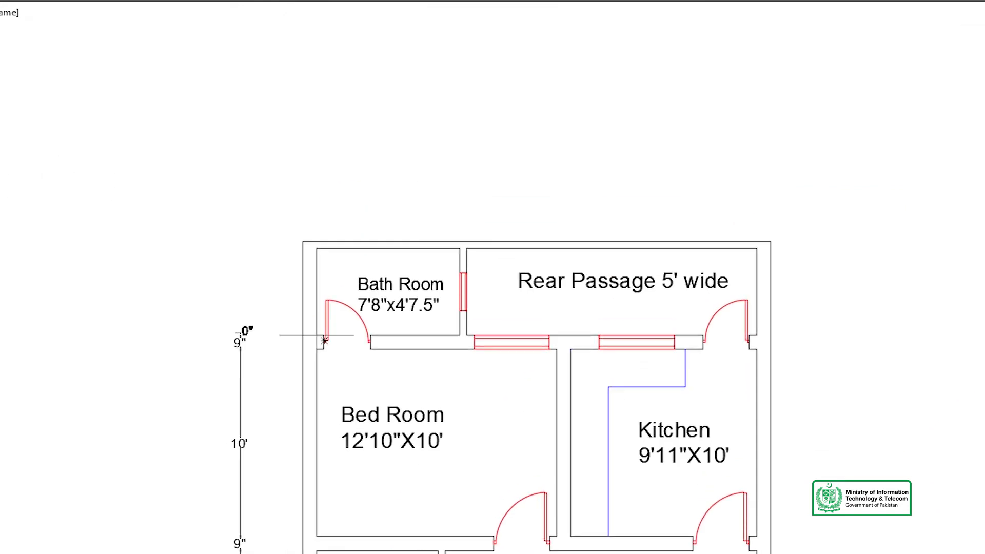
{"action": "scroll", "coordinate": [326, 242], "scroll_direction": "up", "scroll_amount": 3}
{"action": "scroll", "coordinate": [330, 313], "scroll_direction": "up", "scroll_amount": 2}
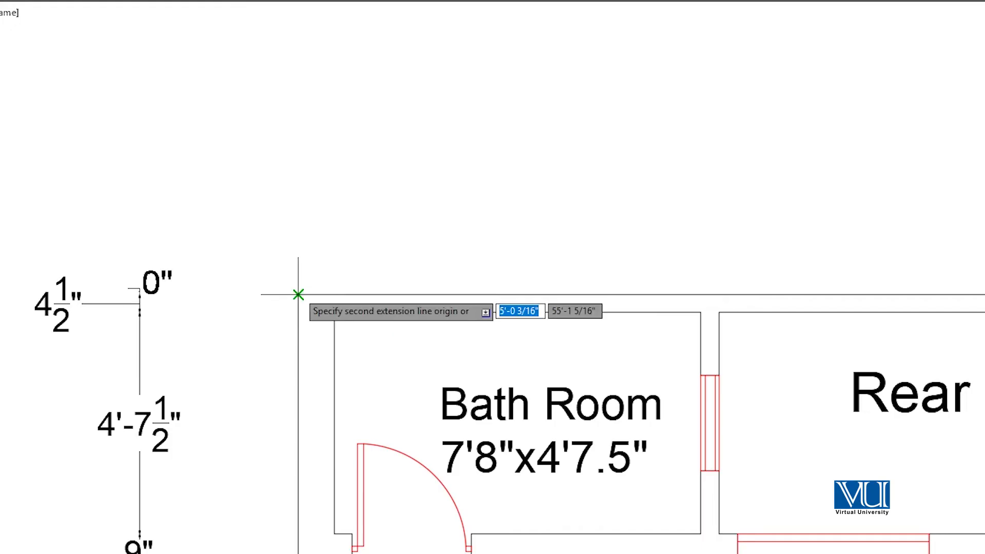
- Try to continue the same dimension chain to the bath room's inner corner beside the rear passage, and end the command
{"action": "scroll", "coordinate": [298, 294], "scroll_direction": "down", "scroll_amount": 8}
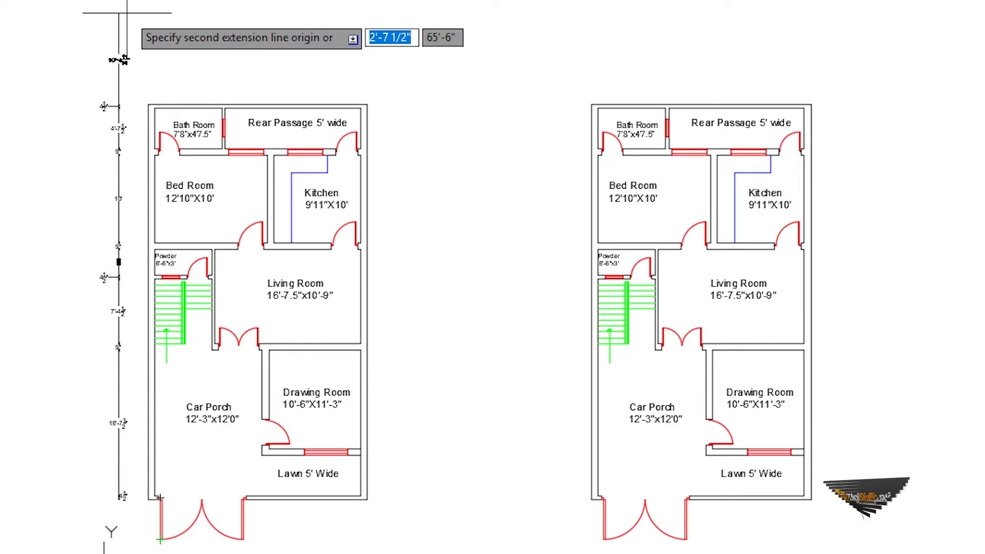
{"action": "scroll", "coordinate": [207, 94], "scroll_direction": "up", "scroll_amount": 3}
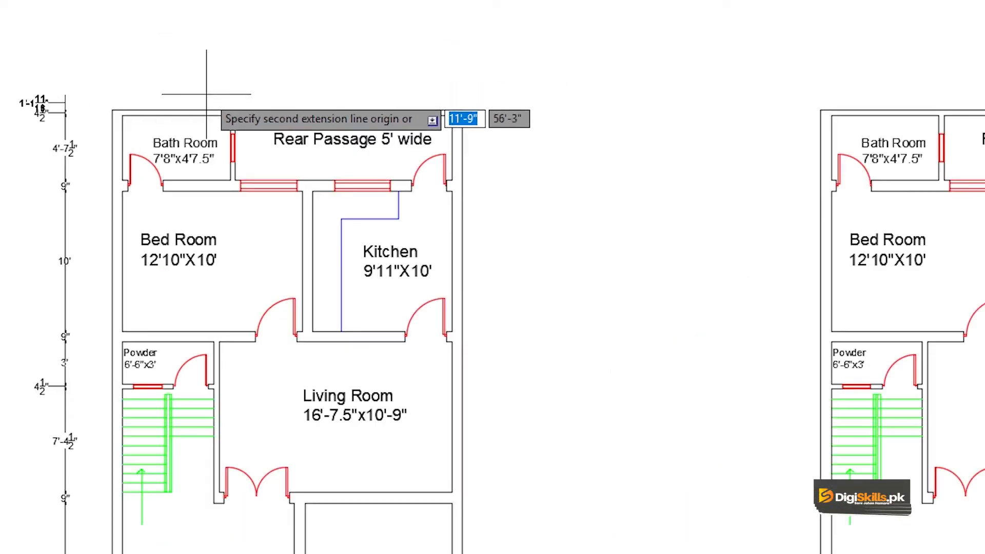
{"action": "scroll", "coordinate": [175, 106], "scroll_direction": "up", "scroll_amount": 2}
{"action": "middle_click_drag", "start_coordinate": [69, 106], "coordinate": [200, 106]}
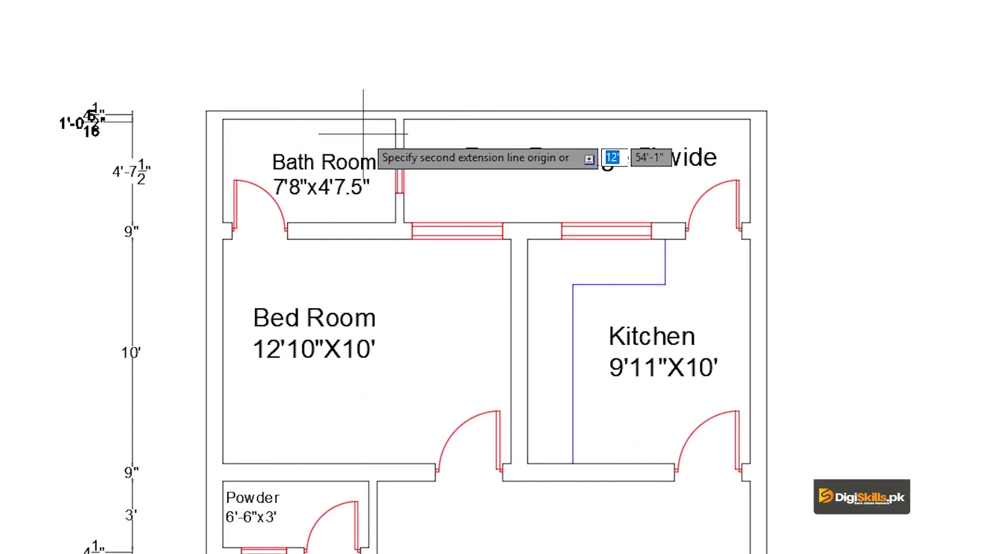
{"action": "scroll", "coordinate": [395, 97], "scroll_direction": "up", "scroll_amount": 4}
{"action": "scroll", "coordinate": [440, 97], "scroll_direction": "down", "scroll_amount": 2}
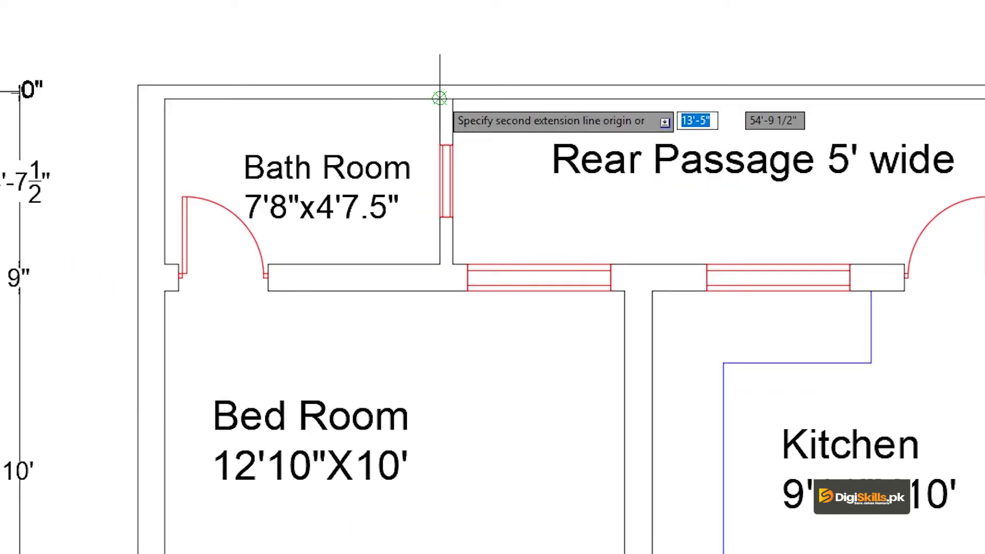
{"action": "left_click", "coordinate": [439, 98]}
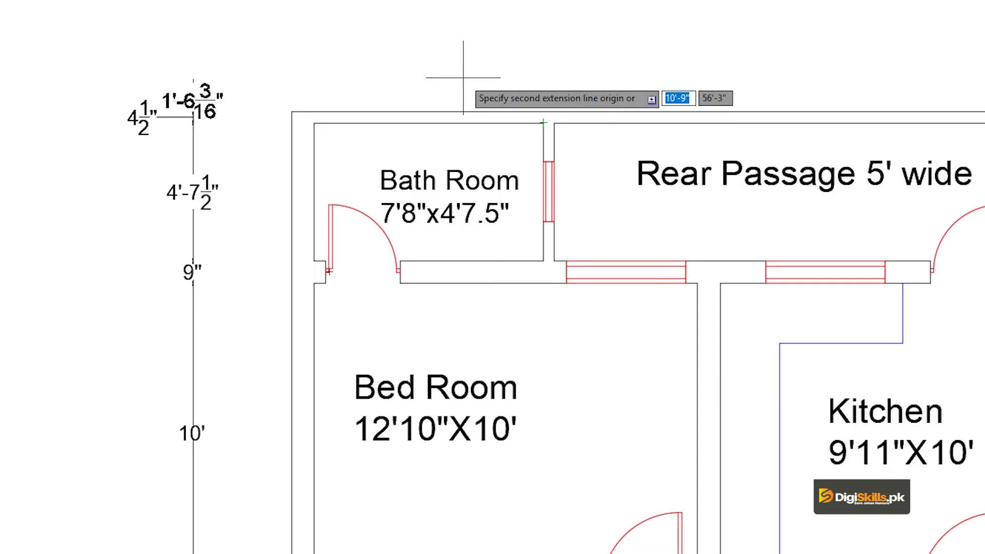
{"action": "key", "text": "Escape"}
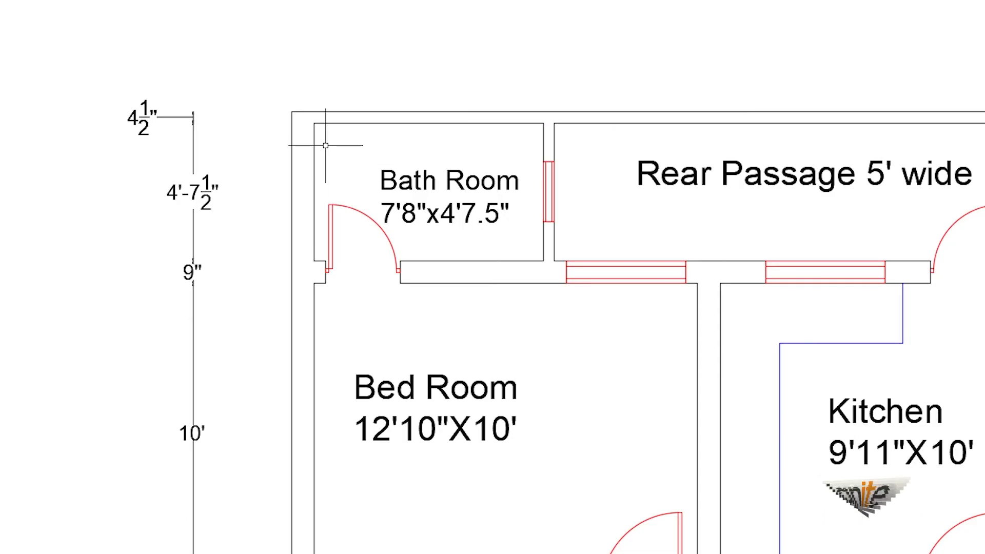
{"action": "scroll", "coordinate": [325, 154], "scroll_direction": "down", "scroll_amount": 4}
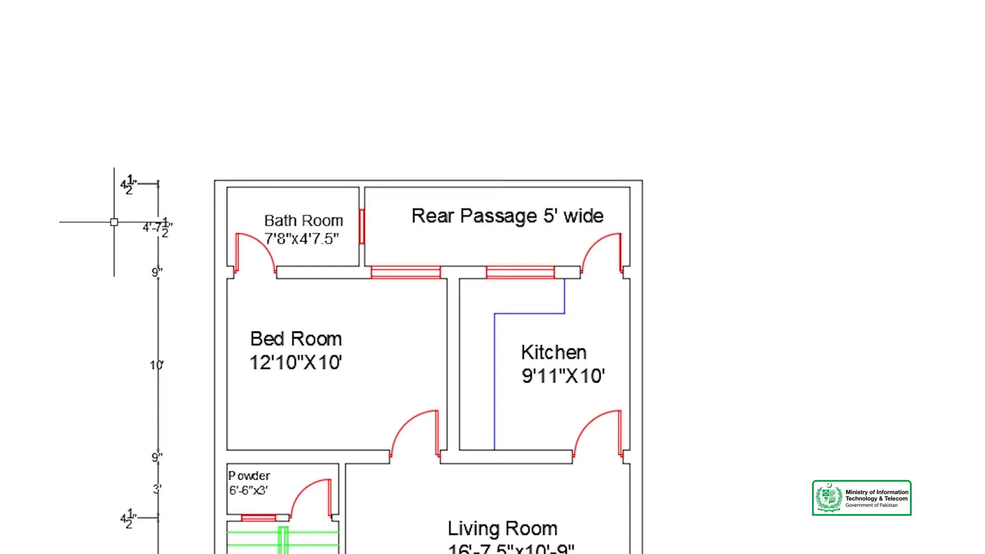
{"action": "scroll", "coordinate": [241, 245], "scroll_direction": "up", "scroll_amount": 2}
{"action": "middle_click_drag", "start_coordinate": [301, 121], "coordinate": [218, 341]}
{"action": "scroll", "coordinate": [174, 326], "scroll_direction": "up", "scroll_amount": 2}
{"action": "scroll", "coordinate": [56, 313], "scroll_direction": "down", "scroll_amount": 3}
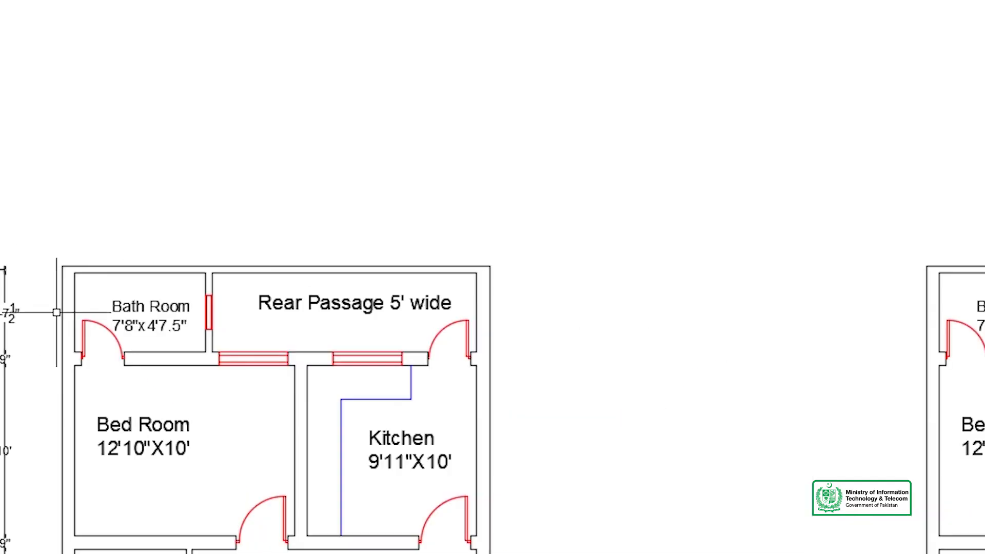
{"action": "middle_click_drag", "start_coordinate": [118, 551], "coordinate": [312, 532]}
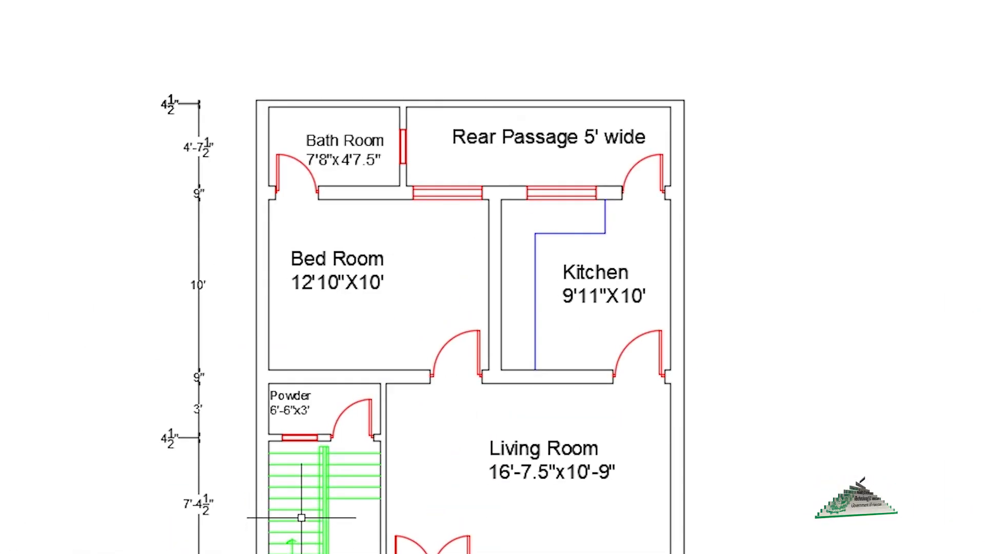
- Dimension the left outer wall's thickness with a horizontal linear dimension at the bath room corner, placed above the plan
{"action": "scroll", "coordinate": [313, 159], "scroll_direction": "up", "scroll_amount": 4}
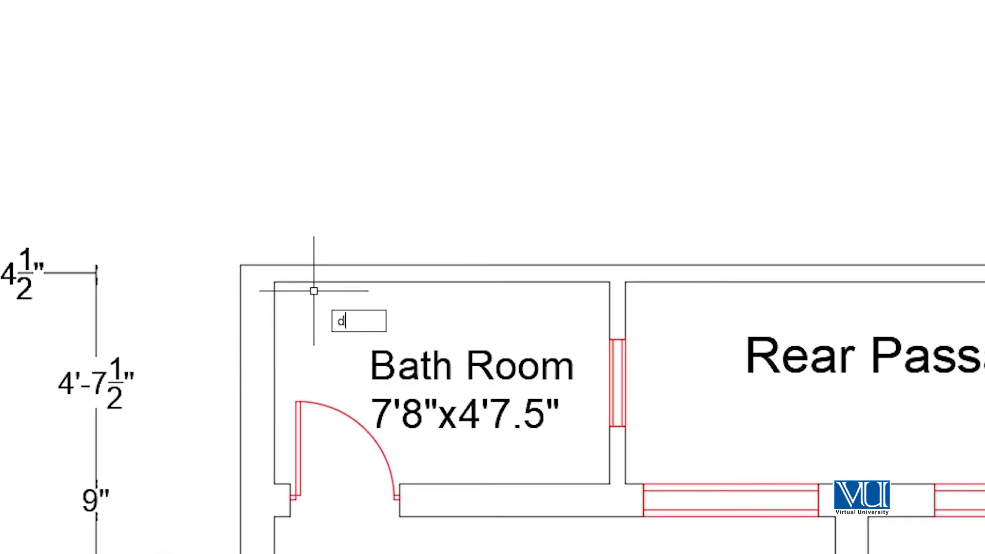
{"action": "type", "text": "li"}
{"action": "key", "text": "Return"}
{"action": "scroll", "coordinate": [254, 284], "scroll_direction": "up", "scroll_amount": 3}
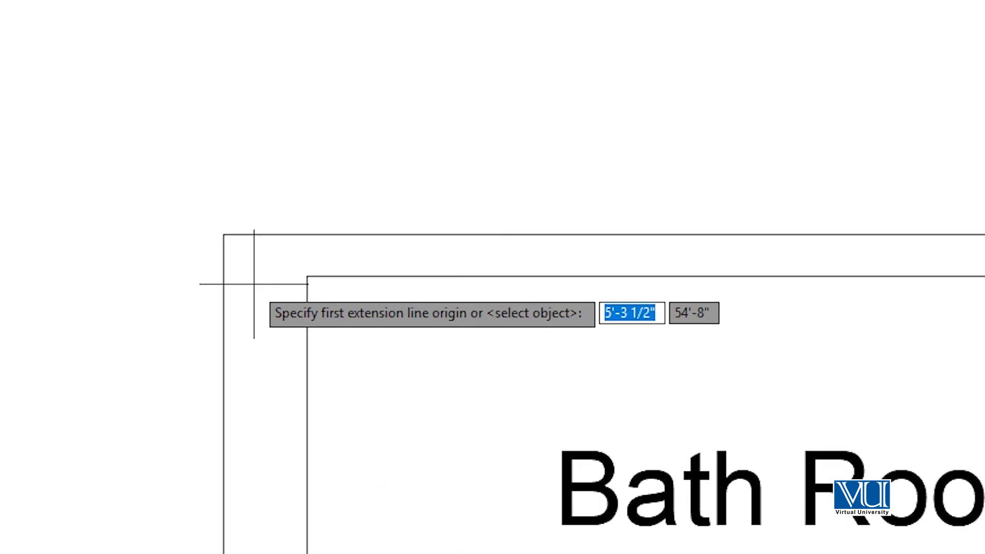
{"action": "left_click", "coordinate": [223, 234]}
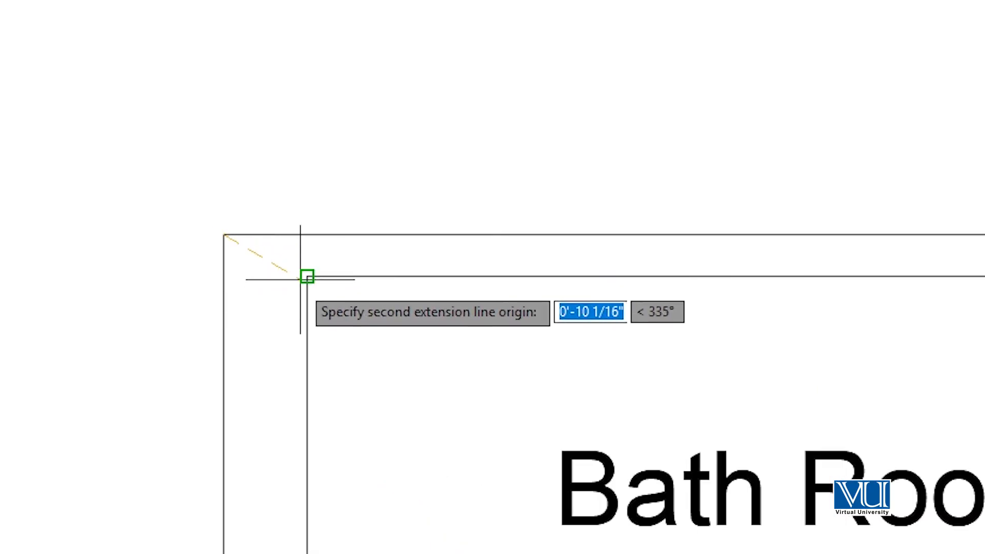
{"action": "scroll", "coordinate": [307, 277], "scroll_direction": "down", "scroll_amount": 2}
{"action": "left_click", "coordinate": [307, 277]}
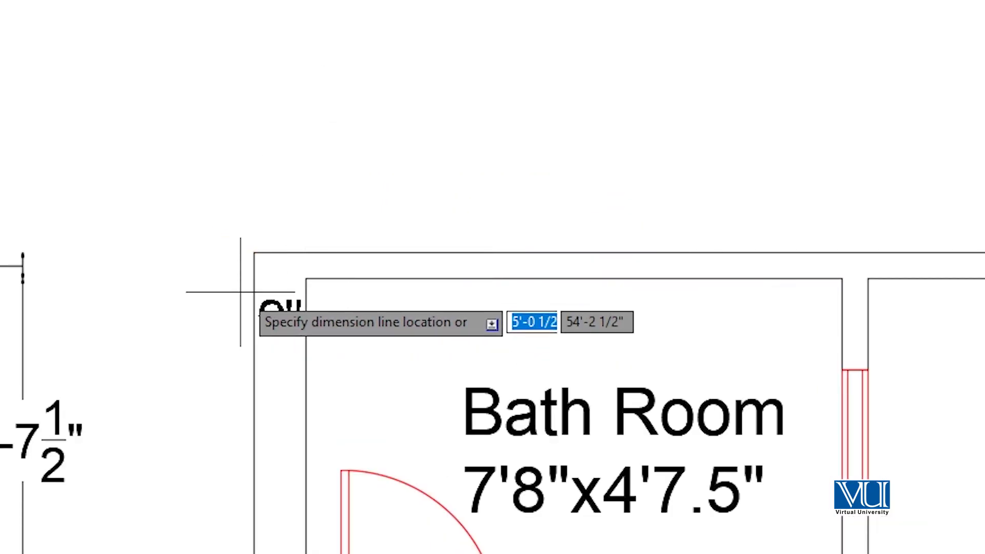
{"action": "left_click", "coordinate": [278, 106]}
- Continue the horizontal dimension chain over the bath room, its partition wall, the rear passage and the right outer wall
{"action": "scroll", "coordinate": [333, 239], "scroll_direction": "down", "scroll_amount": 2}
{"action": "middle_click_drag", "start_coordinate": [354, 285], "coordinate": [291, 288]}
{"action": "type", "text": "dco"}
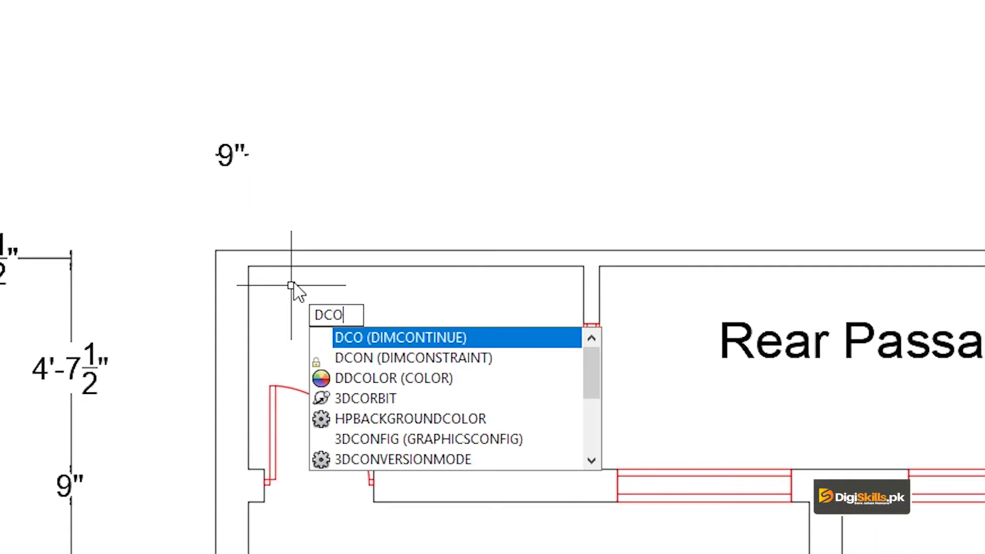
{"action": "key", "text": "Return"}
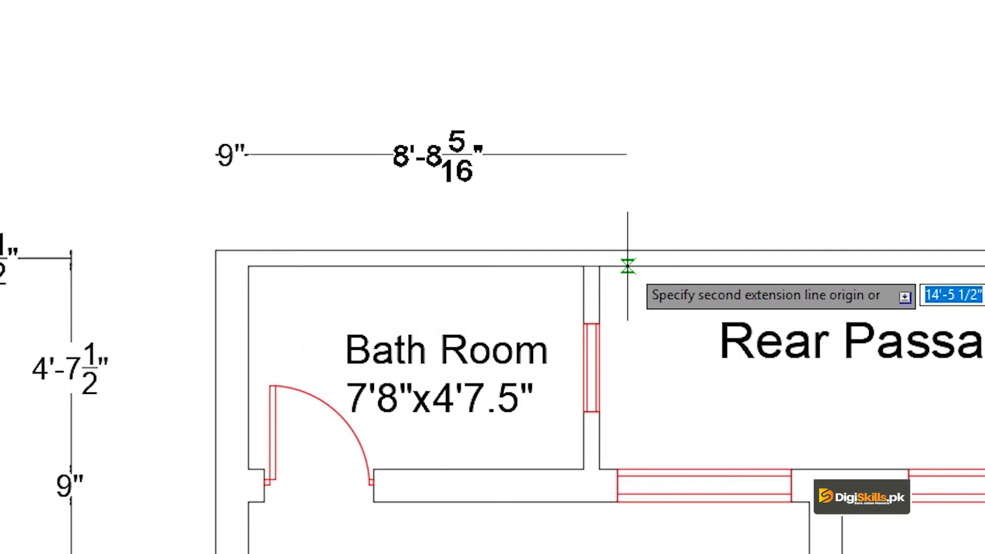
{"action": "left_click", "coordinate": [583, 266]}
{"action": "left_click", "coordinate": [599, 266]}
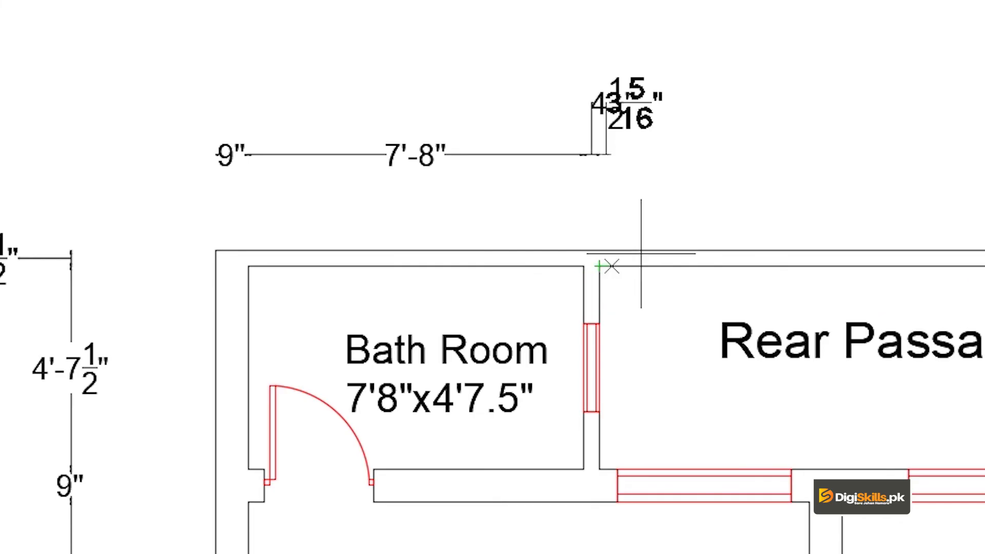
{"action": "left_click", "coordinate": [866, 266]}
{"action": "left_click", "coordinate": [899, 251]}
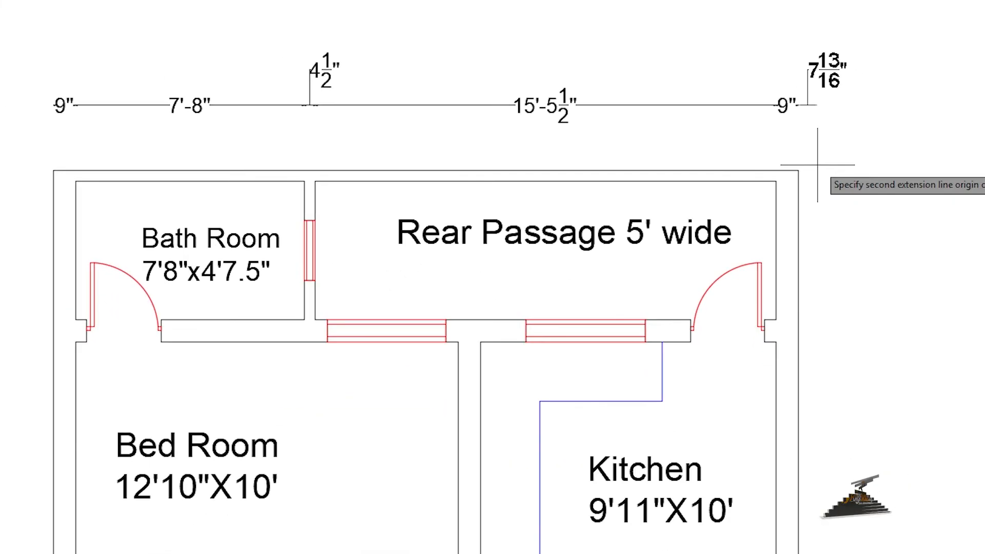
- Dimension the rear wall's thickness with a vertical linear dimension at the rear passage's outer right corner, placed outside the plan
{"action": "middle_click_drag", "start_coordinate": [595, 147], "coordinate": [313, 115]}
{"action": "scroll", "coordinate": [360, 100], "scroll_direction": "up", "scroll_amount": 4}
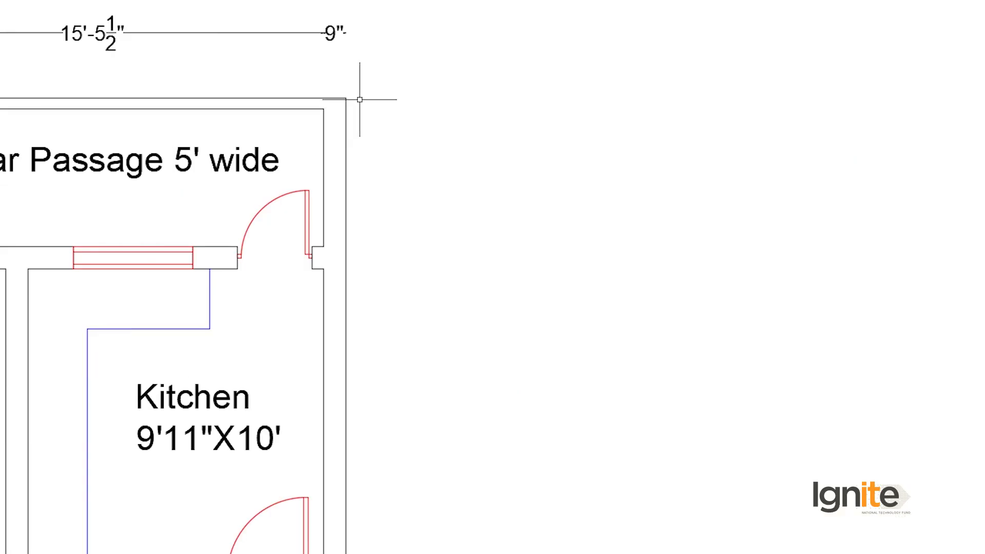
{"action": "type", "text": "DLI"}
{"action": "scroll", "coordinate": [333, 118], "scroll_direction": "up", "scroll_amount": 2}
{"action": "key", "text": "Return"}
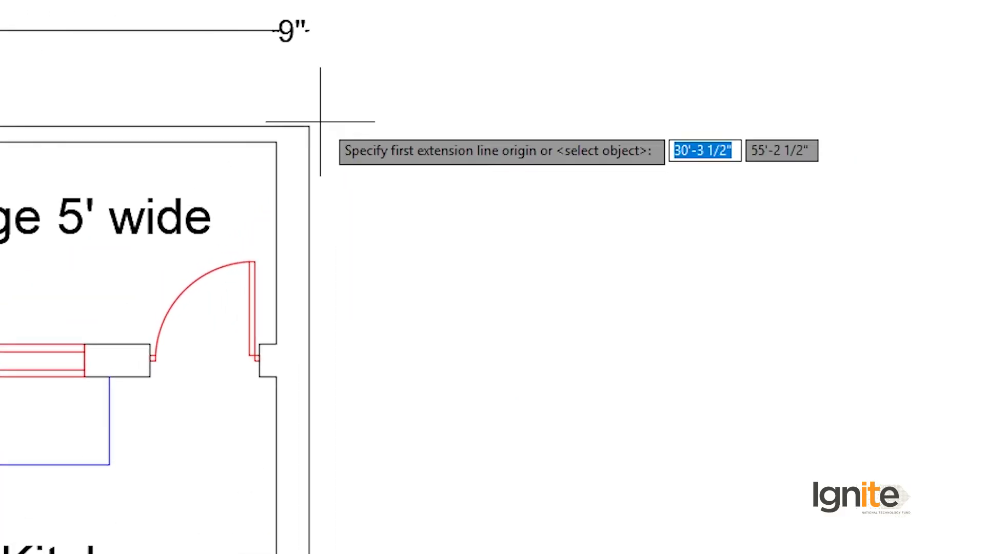
{"action": "scroll", "coordinate": [313, 121], "scroll_direction": "up", "scroll_amount": 2}
{"action": "left_click", "coordinate": [309, 126]}
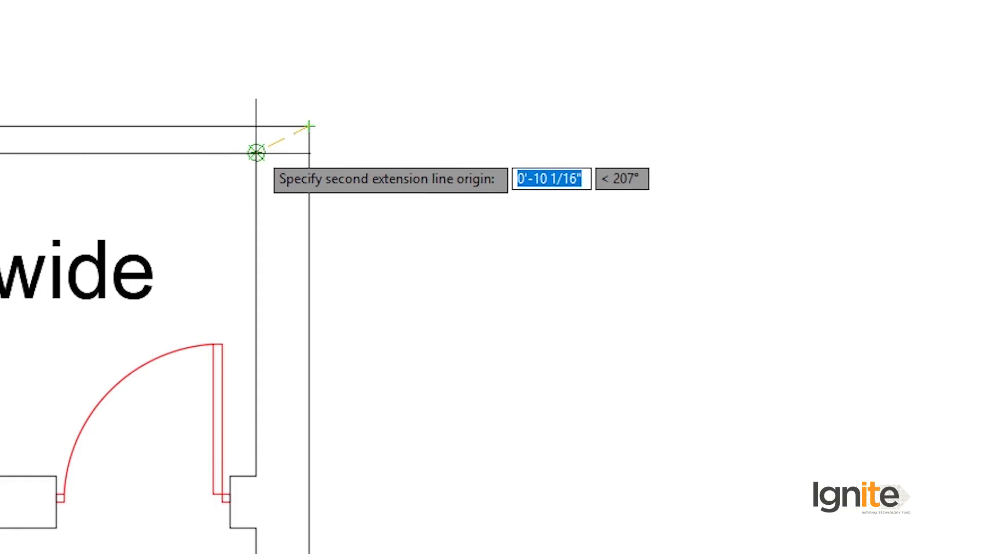
{"action": "left_click", "coordinate": [256, 153]}
{"action": "left_click", "coordinate": [547, 97]}
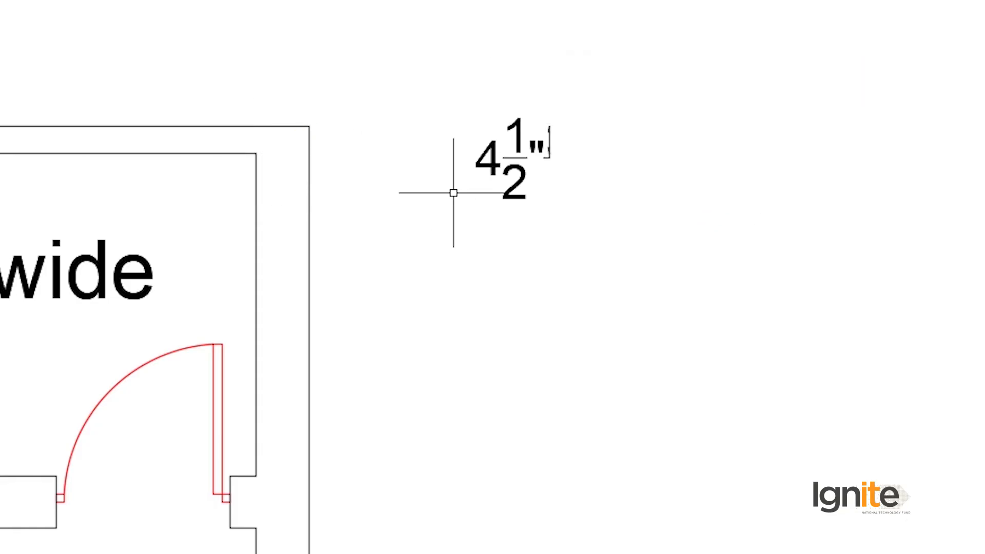
- Start a continued dimension chain from the rear wall's thickness dimension on the plan's right side
{"action": "scroll", "coordinate": [450, 193], "scroll_direction": "down", "scroll_amount": 4}
{"action": "middle_click_drag", "start_coordinate": [486, 286], "coordinate": [369, 212]}
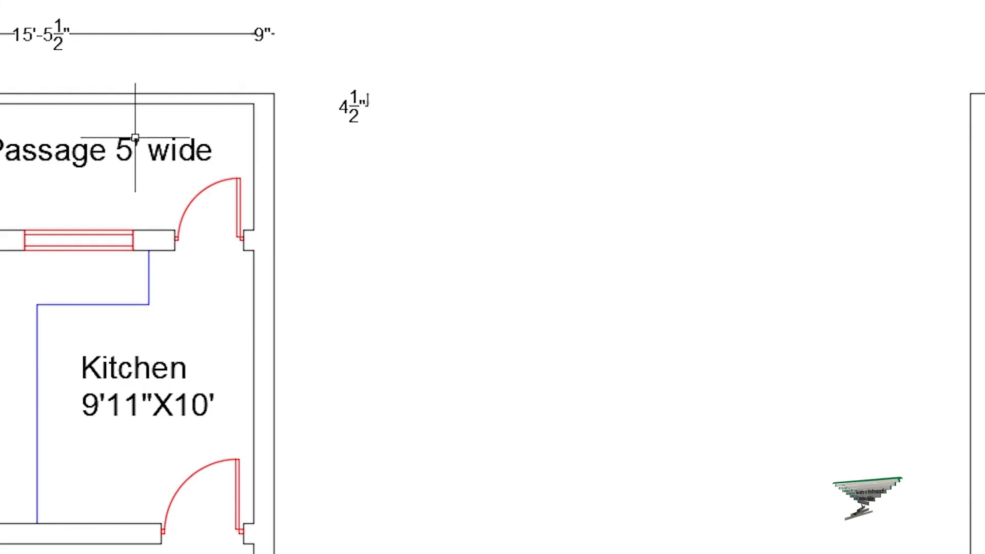
{"action": "mouse_move", "coordinate": [242, 145]}
{"action": "middle_mouse_down"}
{"action": "mouse_move", "coordinate": [161, 148]}
{"action": "mouse_move", "coordinate": [250, 149]}
{"action": "middle_mouse_up"}
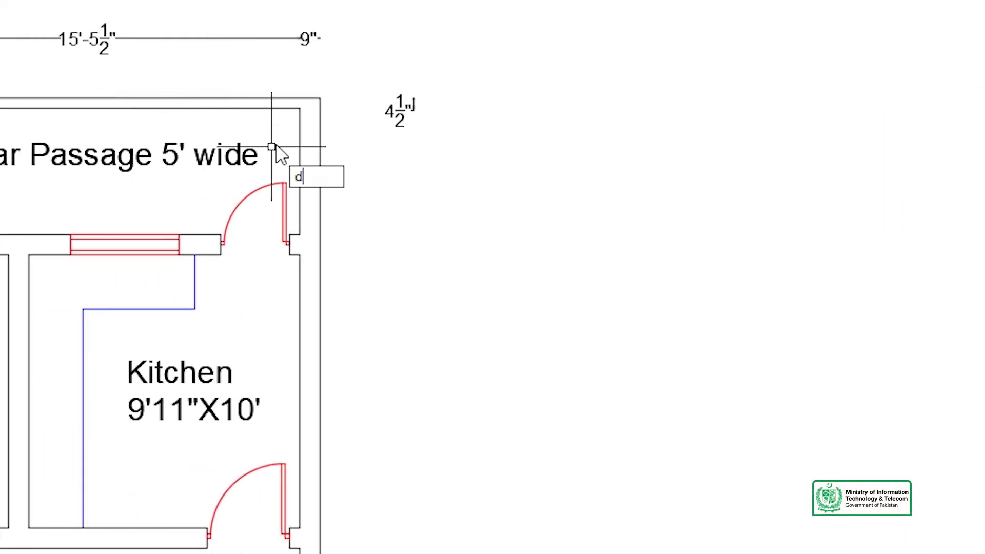